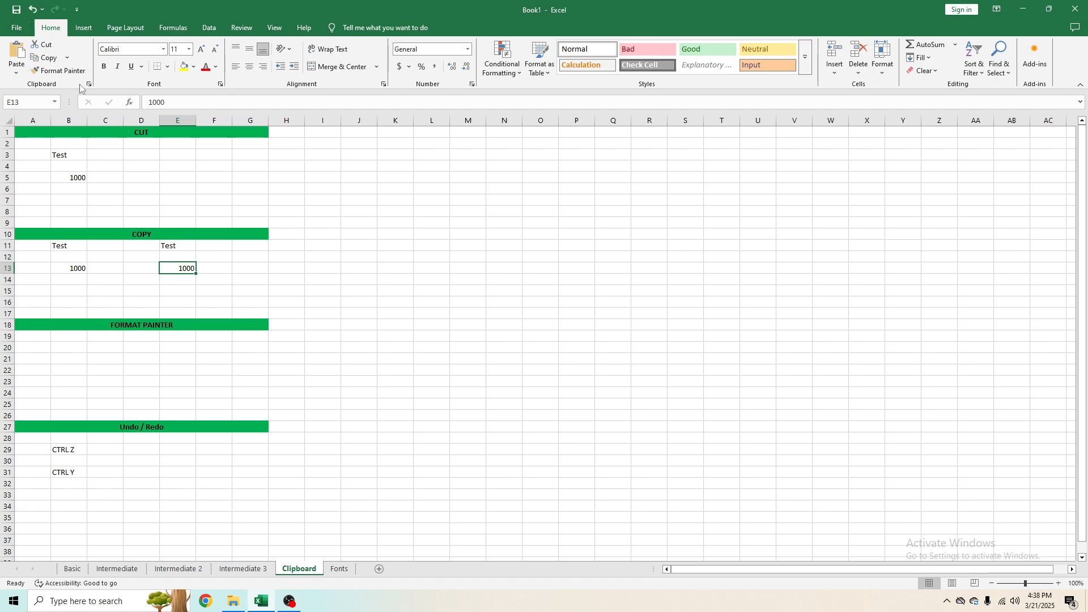
pyautogui.click(235, 189)
pyautogui.click(149, 142)
pyautogui.click(148, 134)
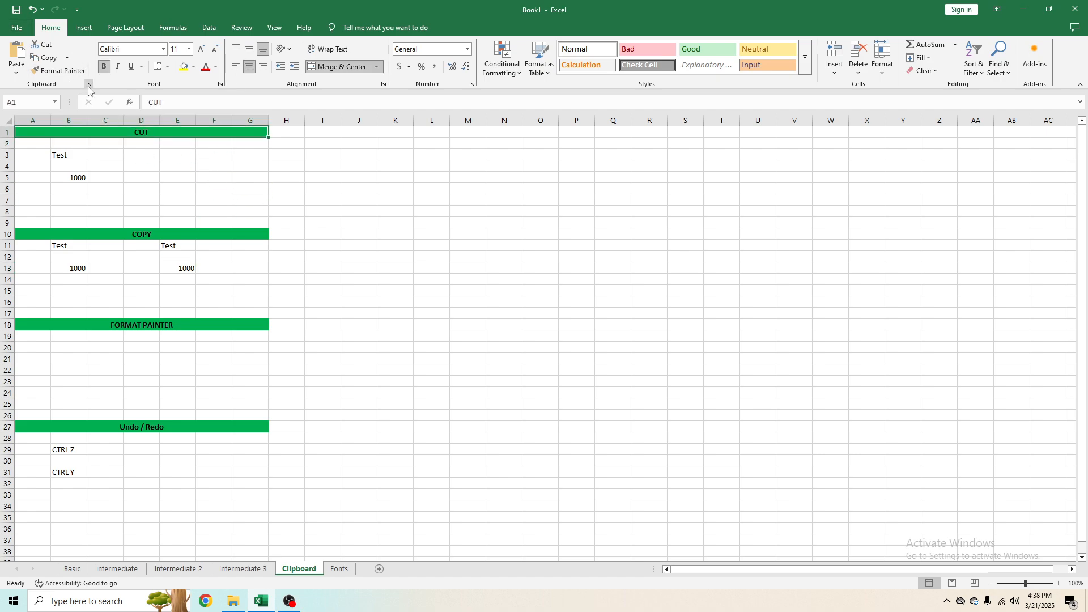
pyautogui.click(64, 154)
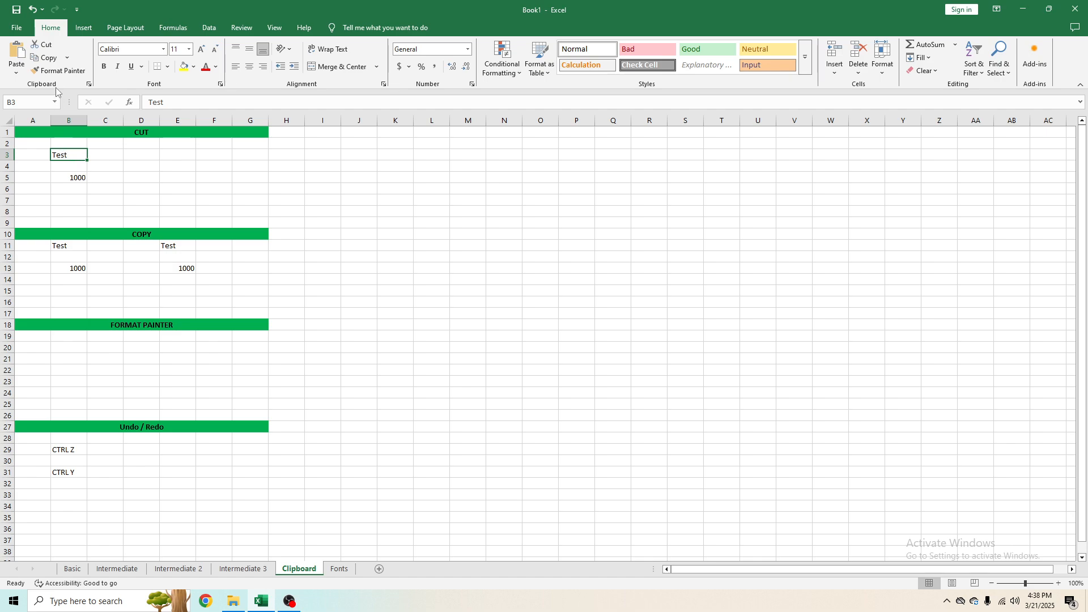
pyautogui.click(46, 48)
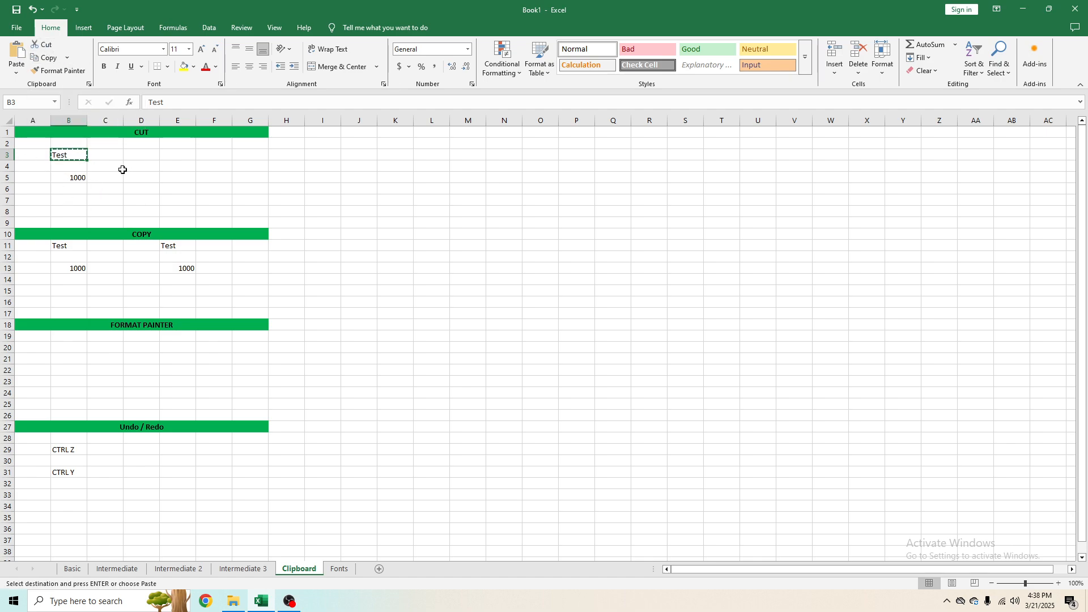
pyautogui.click(176, 152)
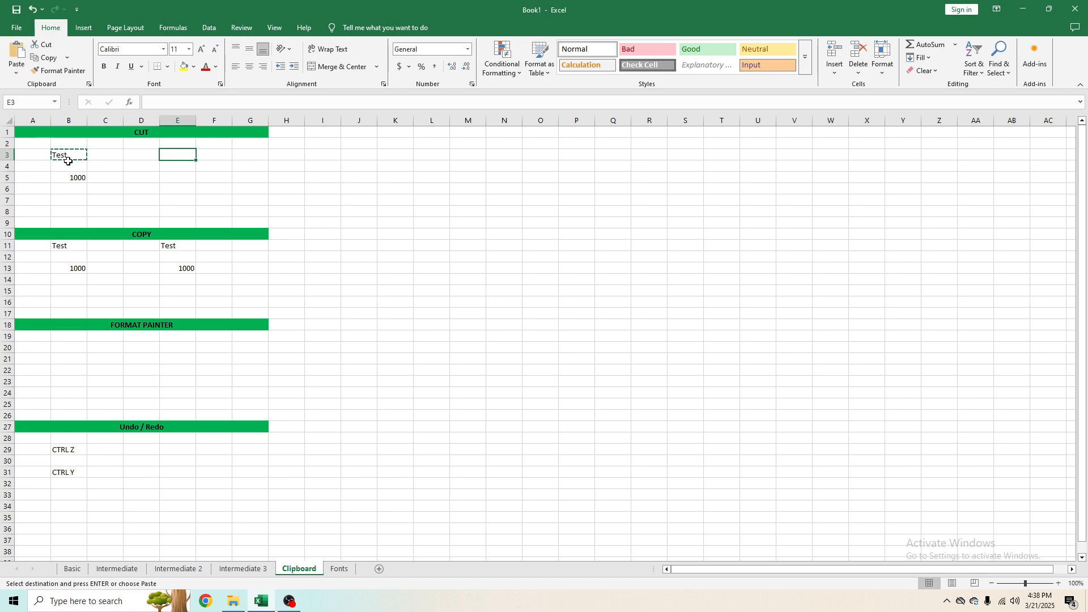
pyautogui.press('Escape')
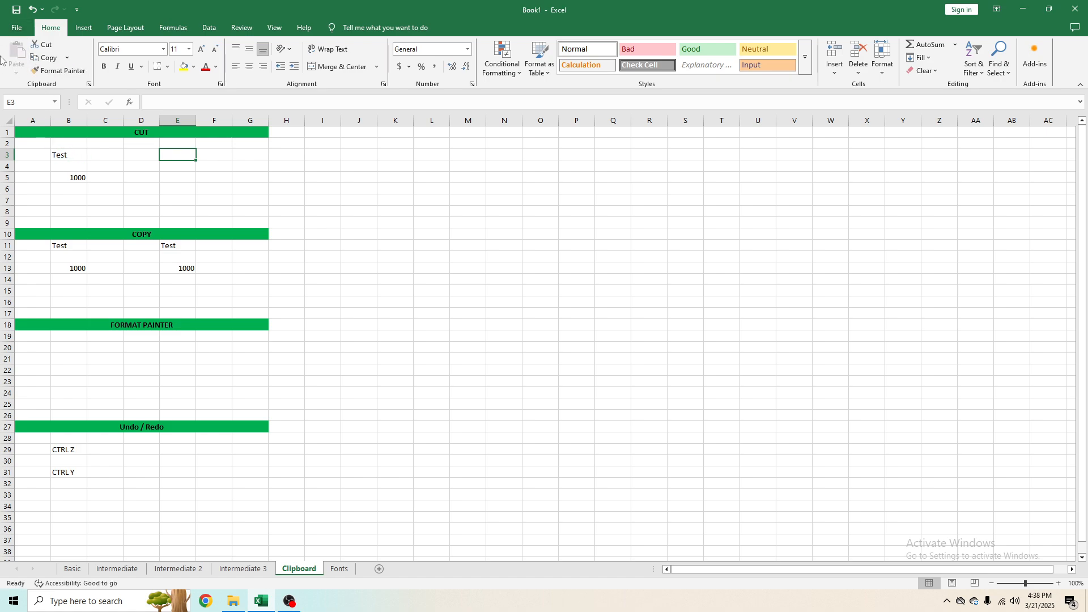
# Step: Cut the text Test from cell B3 and paste it into cell E3
pyautogui.click(74, 160)
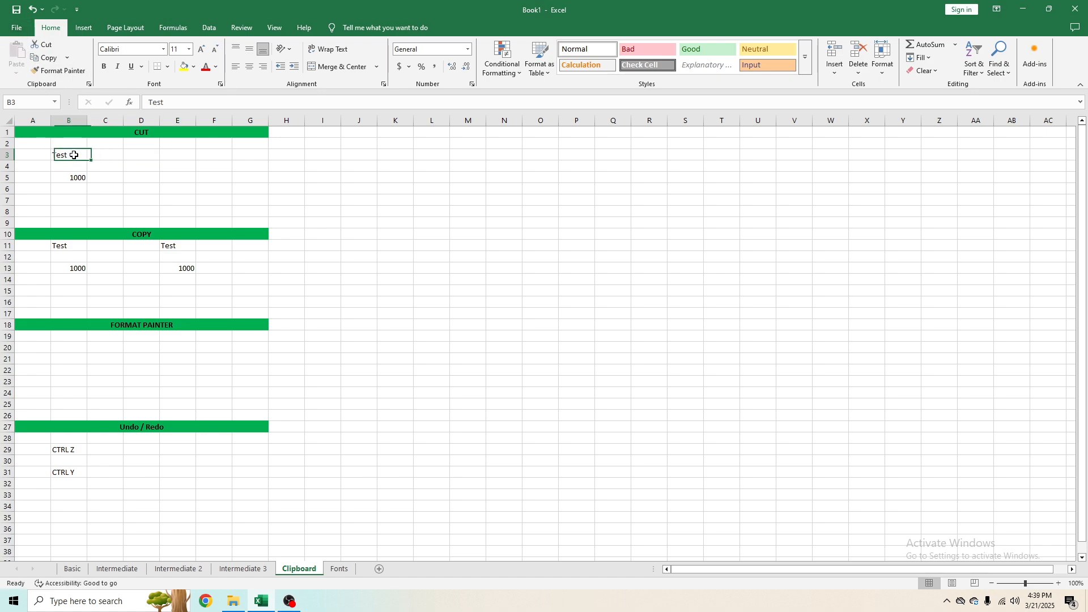
pyautogui.click(48, 57)
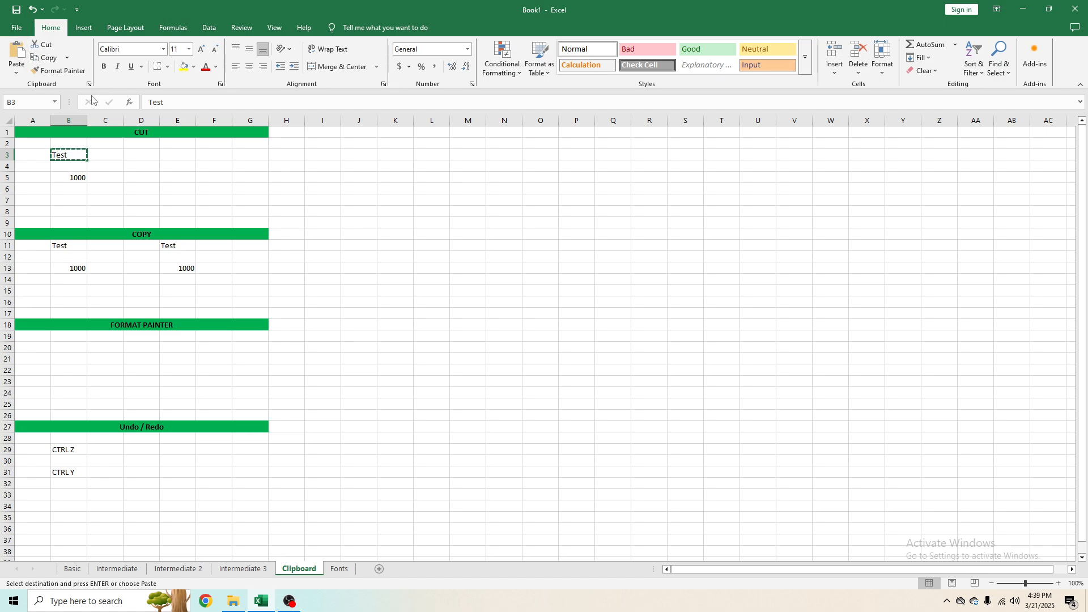
pyautogui.click(187, 154)
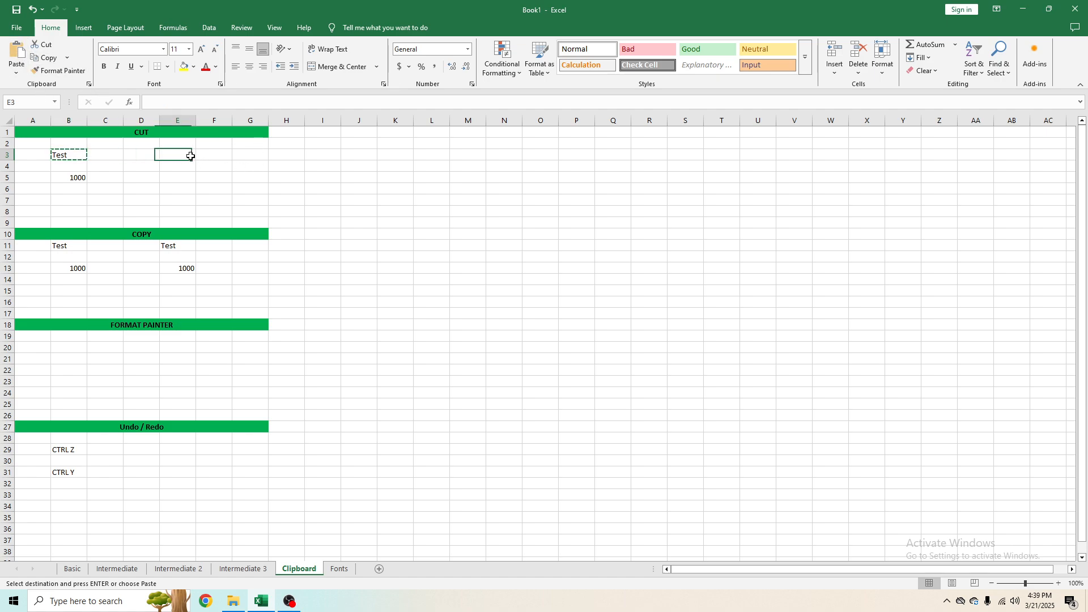
pyautogui.click(17, 54)
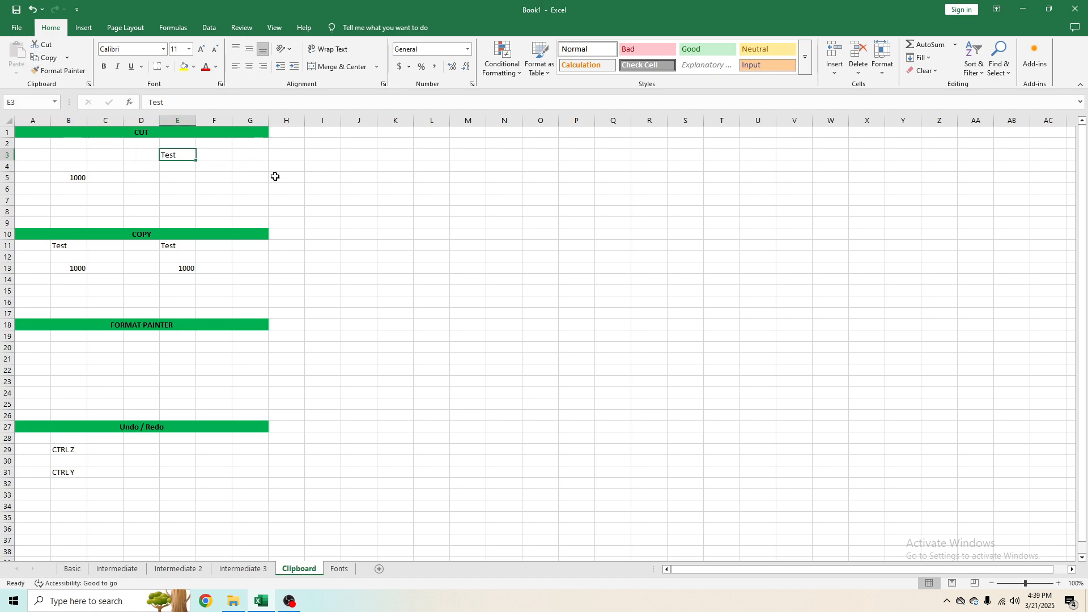
pyautogui.click(71, 155)
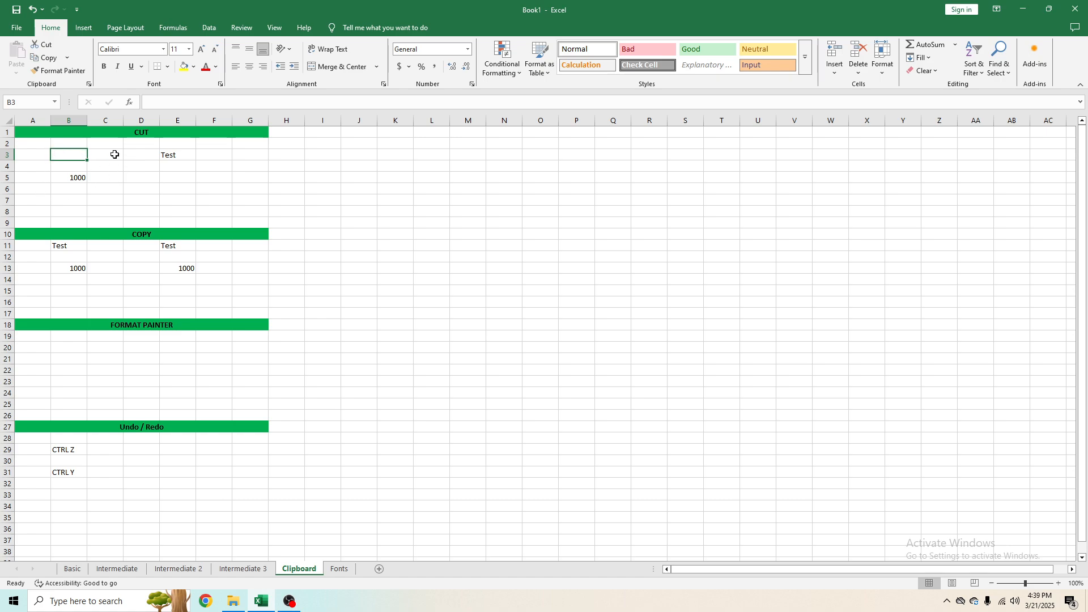
pyautogui.click(170, 154)
pyautogui.click(114, 133)
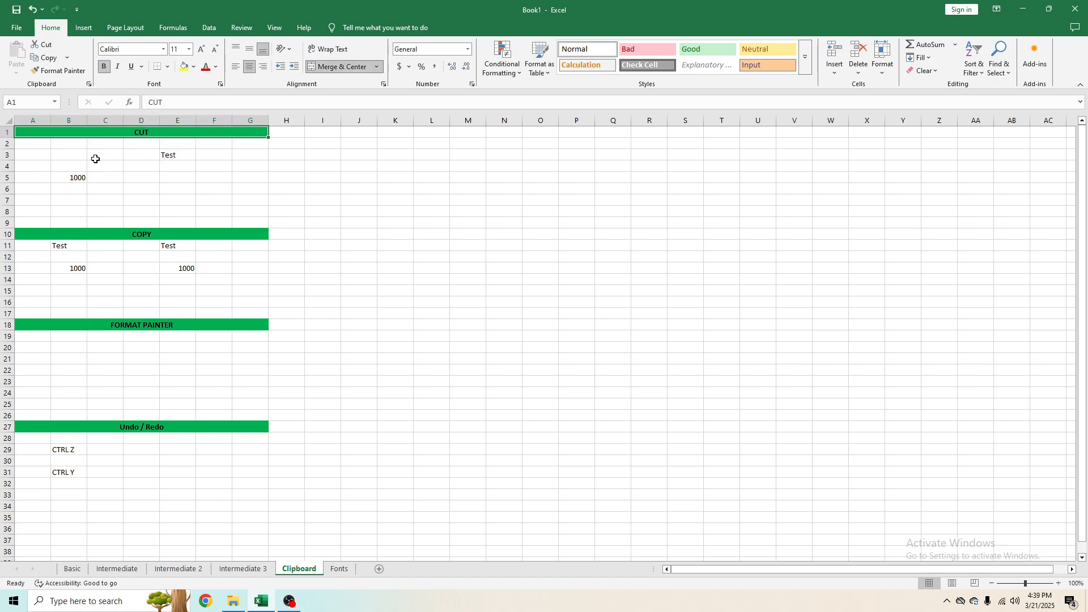
pyautogui.click(85, 157)
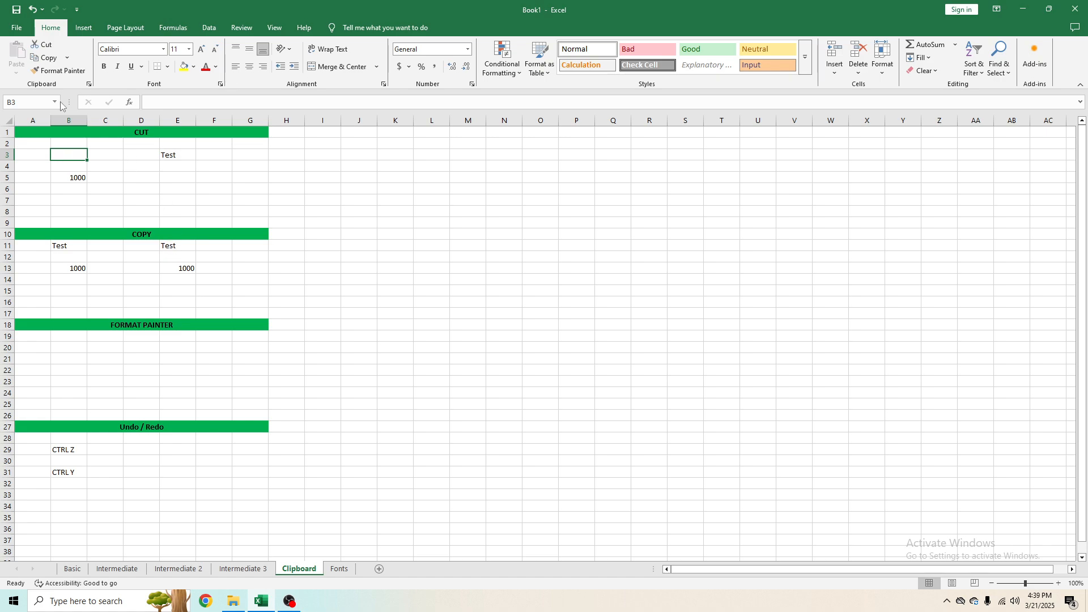
pyautogui.click(112, 154)
pyautogui.click(181, 165)
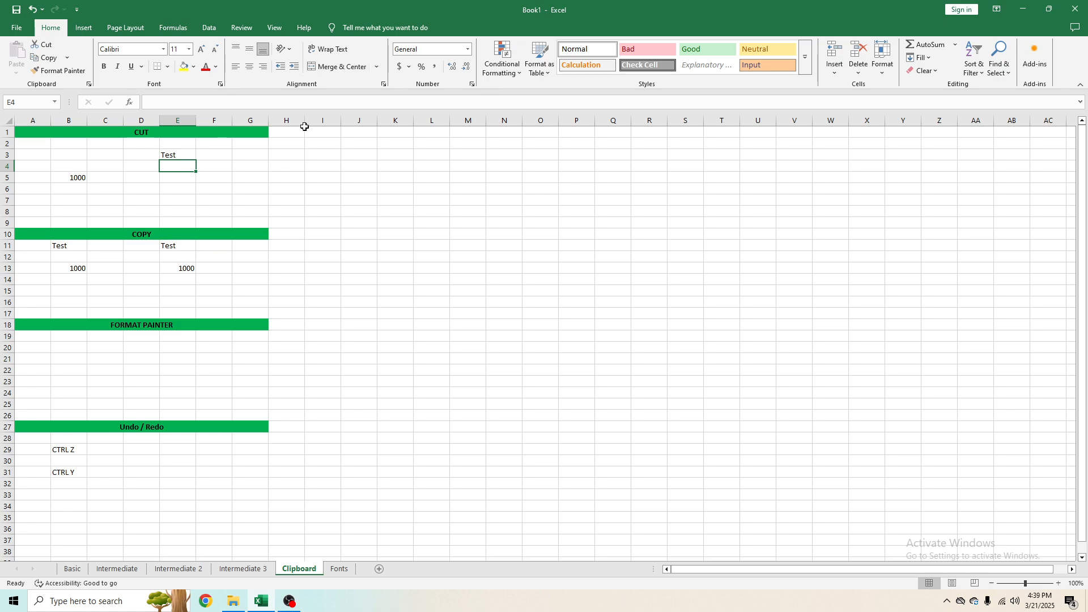
pyautogui.click(90, 162)
pyautogui.click(78, 159)
pyautogui.click(76, 184)
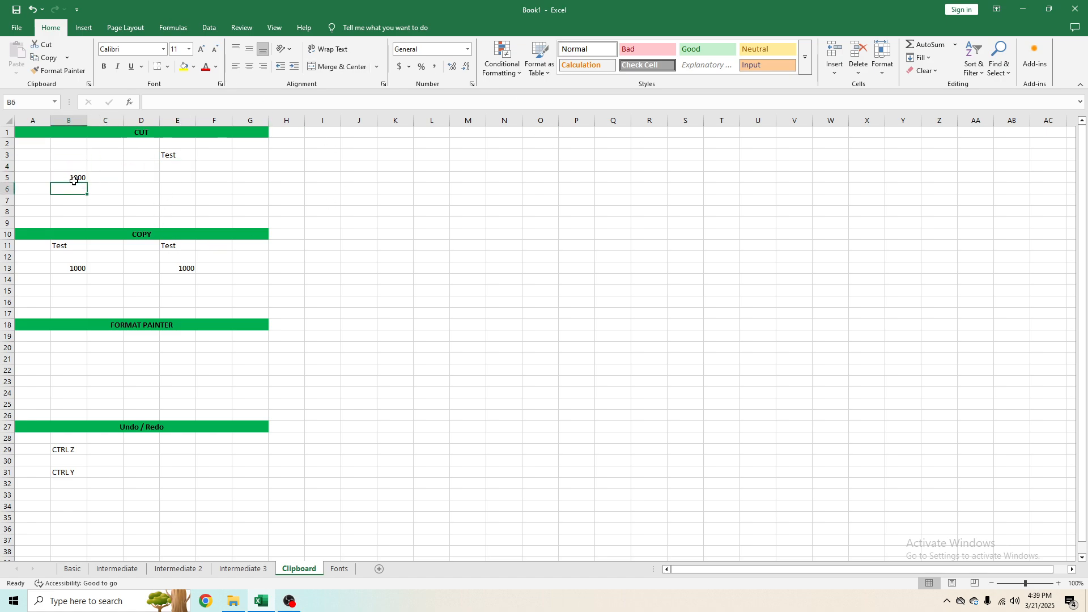
# Step: Cut the value 1000 from cell B5 and paste it into cell E5
pyautogui.click(75, 179)
pyautogui.click(148, 132)
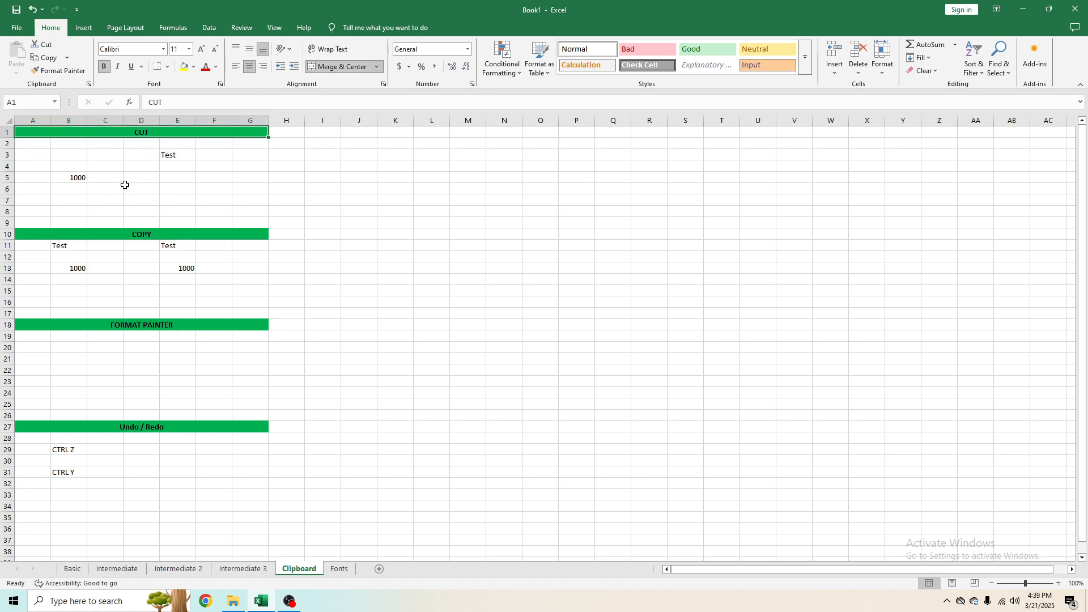
pyautogui.click(78, 176)
pyautogui.click(43, 44)
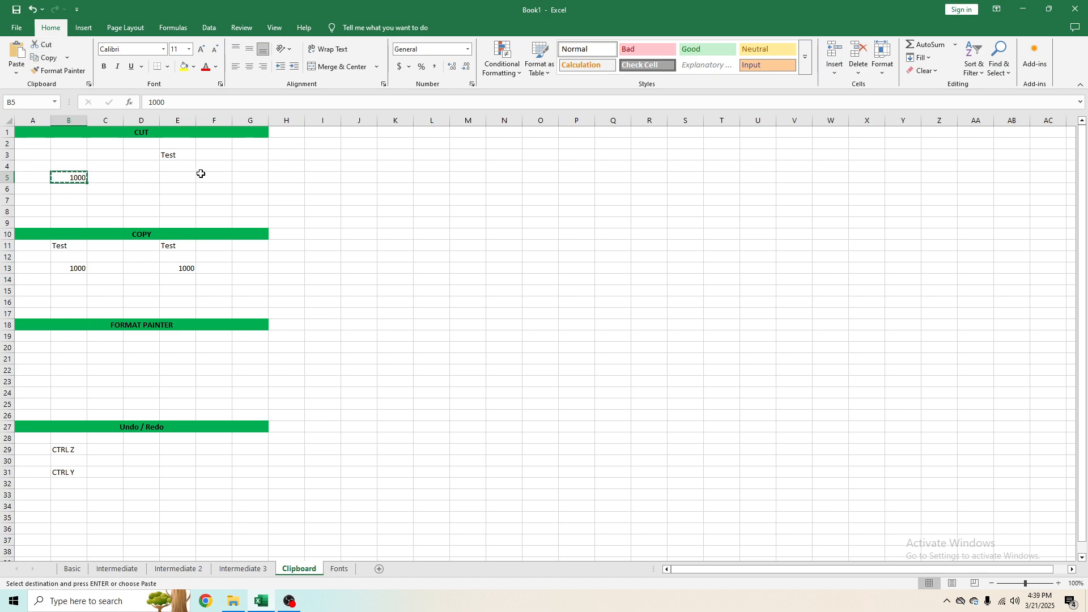
pyautogui.click(190, 176)
pyautogui.click(17, 57)
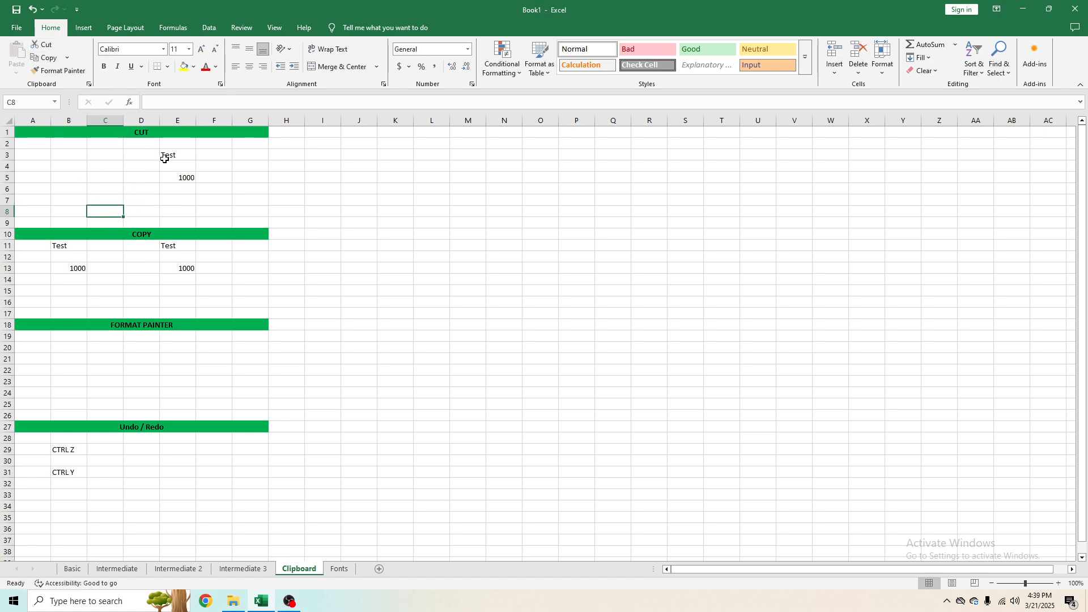
# Step: Cut the range E3:E5 and paste it back starting at cell B3
pyautogui.moveTo(168, 157); pyautogui.dragTo(172, 178)
pyautogui.click(43, 44)
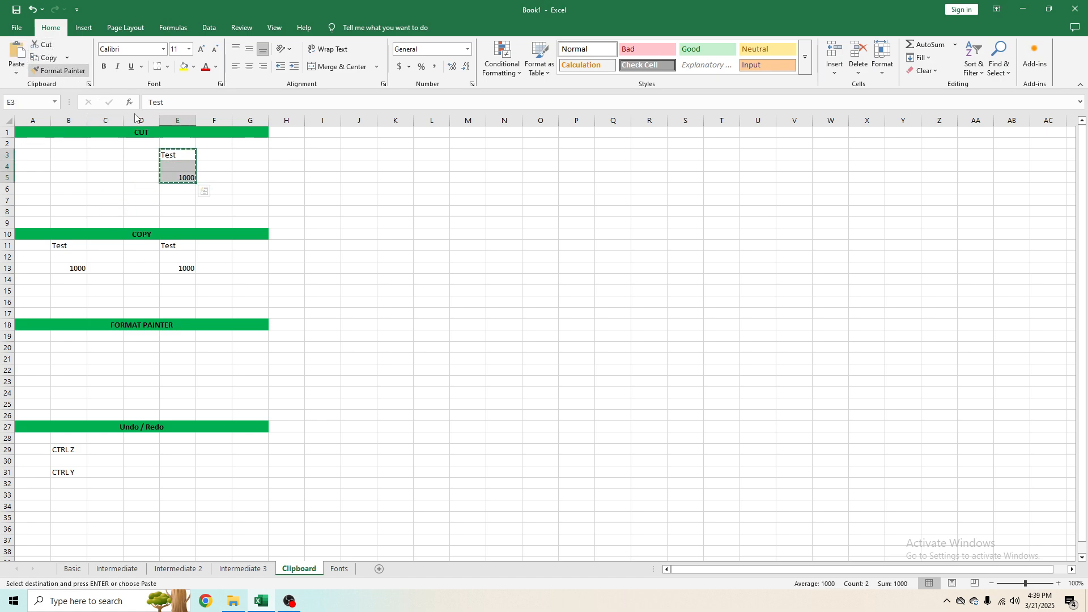
pyautogui.click(79, 155)
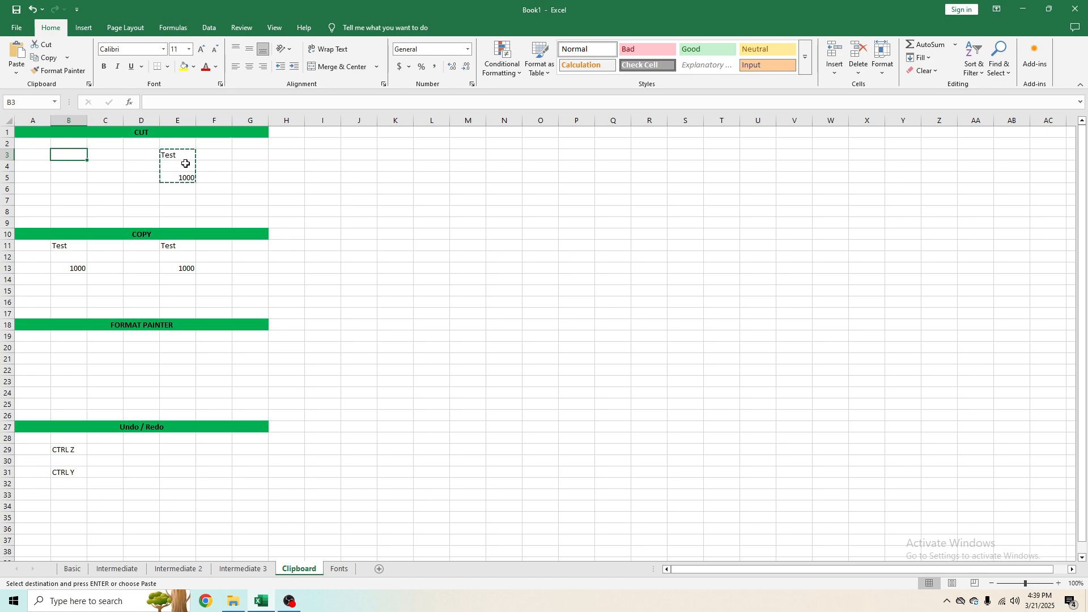
pyautogui.click(13, 51)
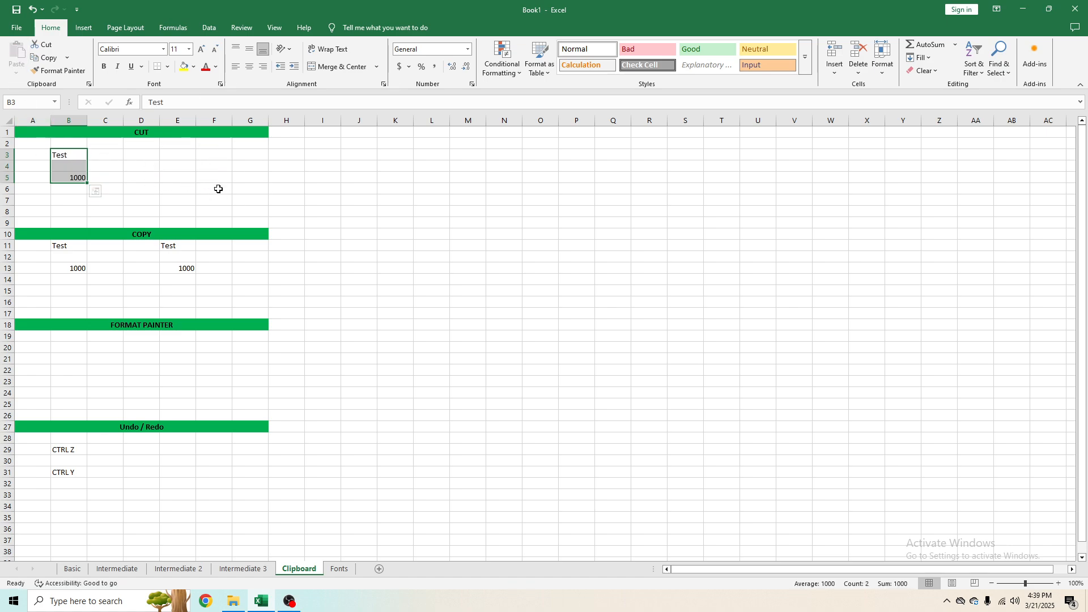
# Step: Cut the range B3:B5 and paste it starting at cell E3
pyautogui.click(100, 210)
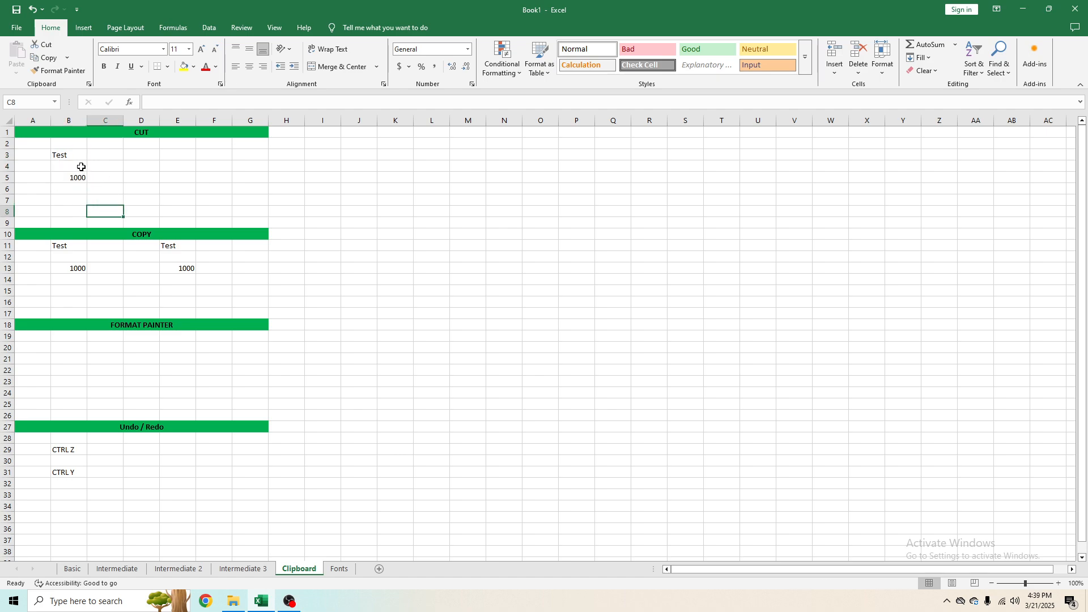
pyautogui.moveTo(74, 157); pyautogui.dragTo(82, 181)
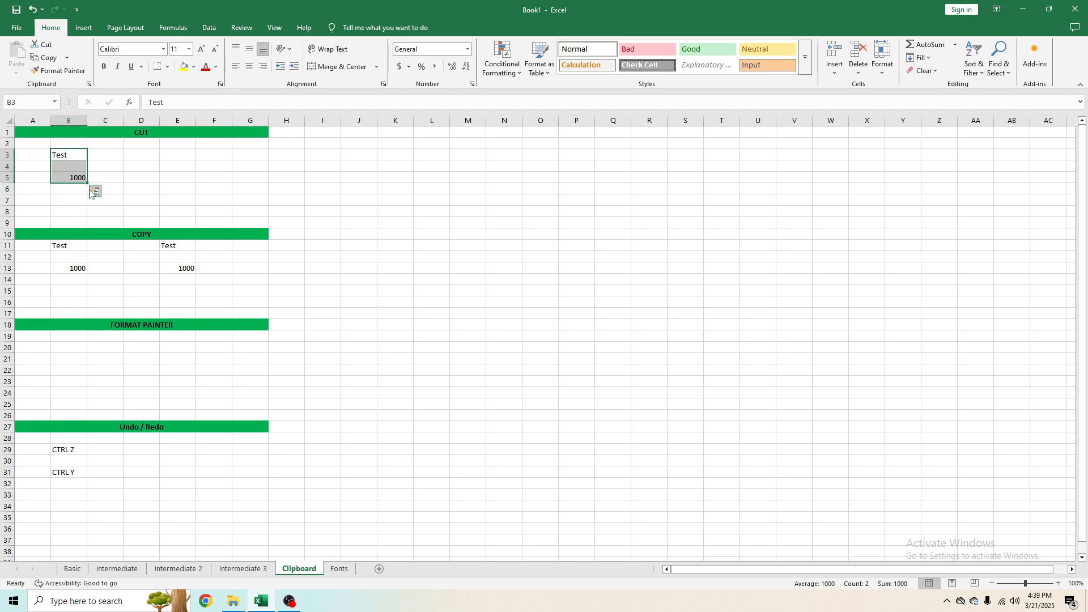
pyautogui.hotkey('ctrl', 'x')
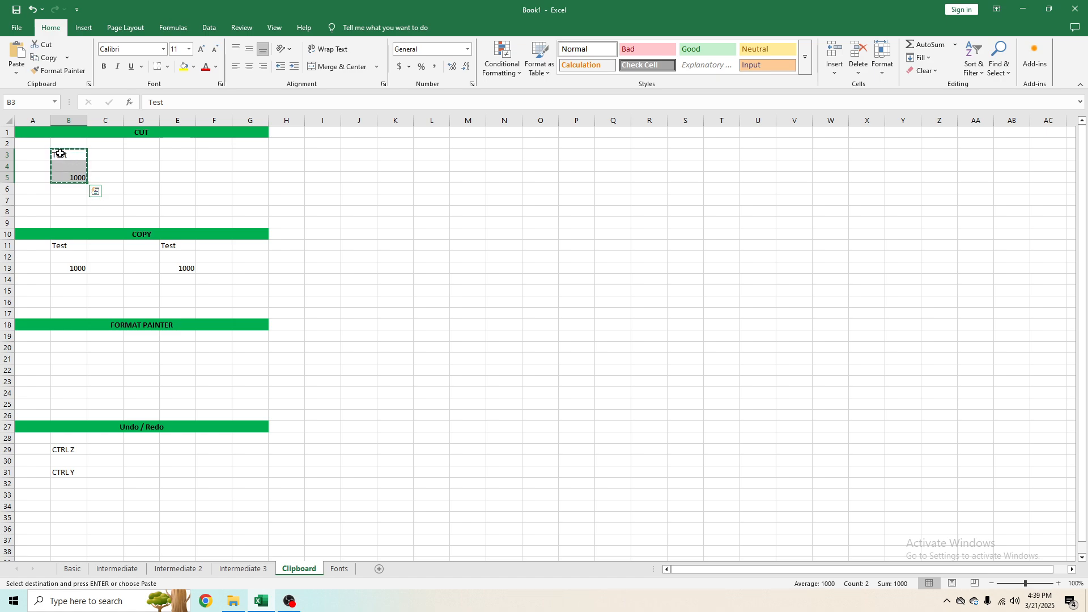
pyautogui.click(172, 155)
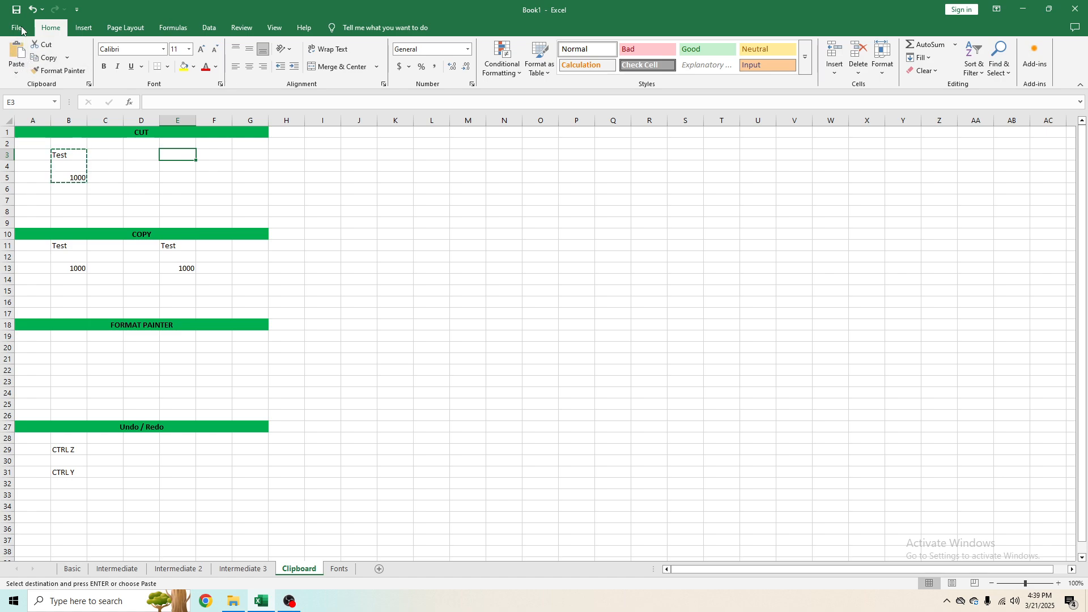
pyautogui.hotkey('ctrl', 'v')
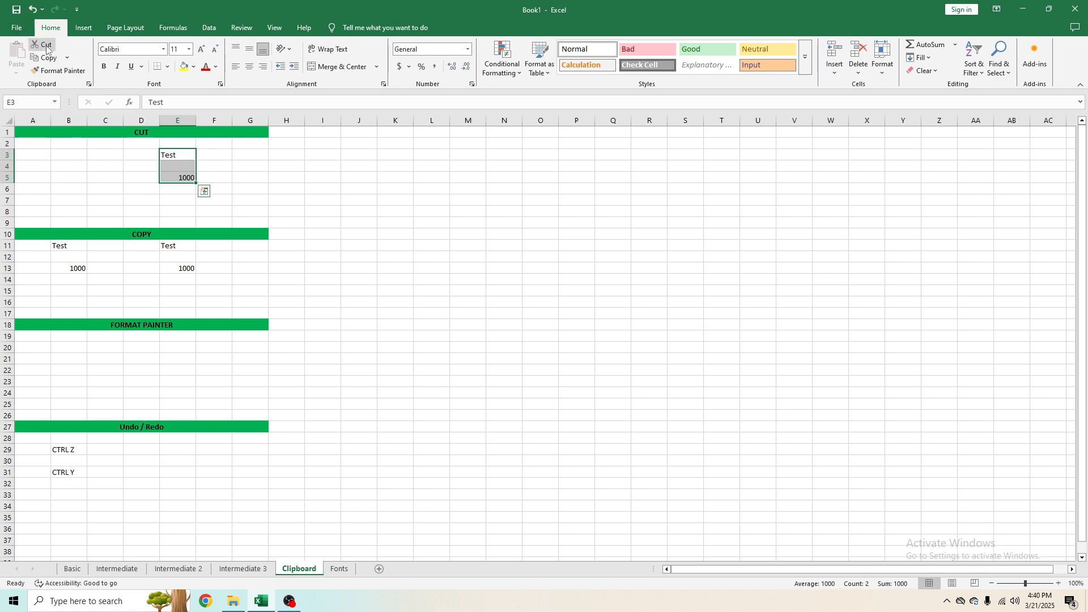
# Step: Move the range E3:E5 back to B3:B5 with cut and paste
pyautogui.hotkey('ctrl', 'x')
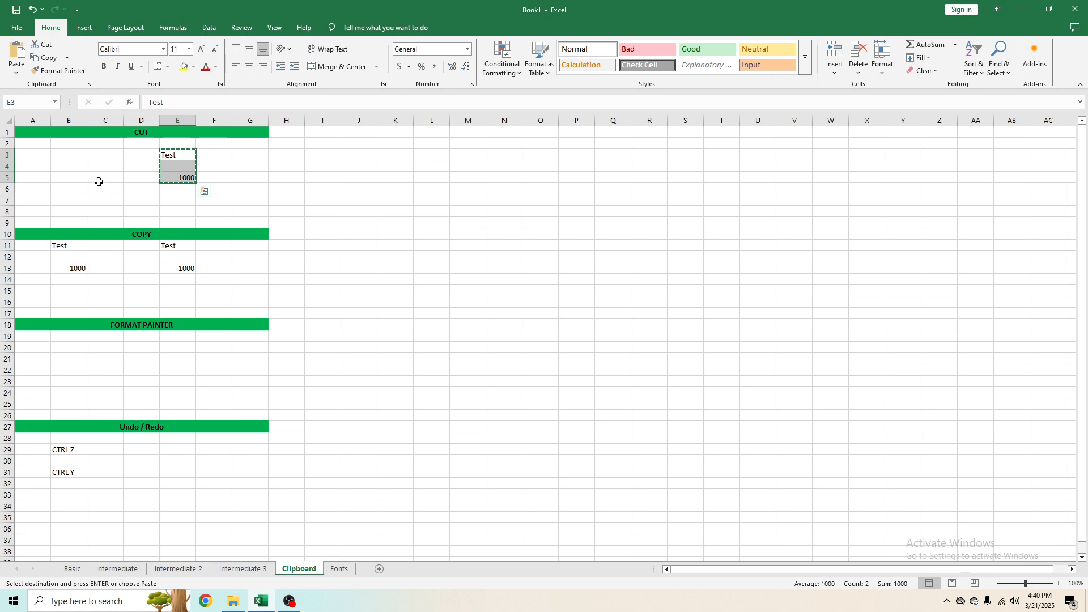
pyautogui.click(74, 156)
pyautogui.hotkey('ctrl', 'v')
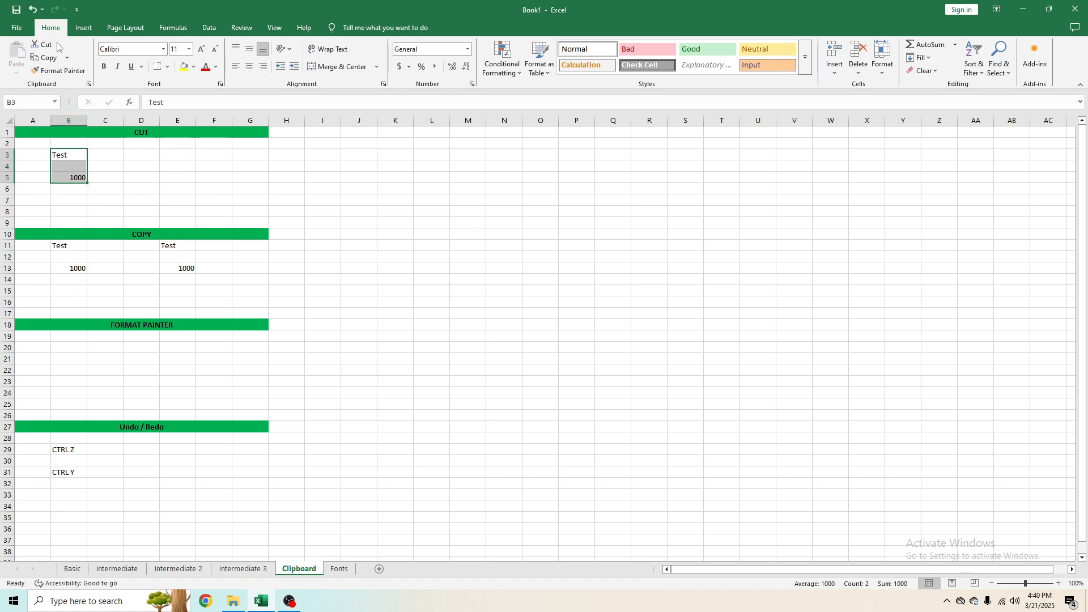
# Step: Move the range B3:B5 to E3:E5 again, cutting and pasting from the cell shortcut options
pyautogui.moveTo(74, 153); pyautogui.dragTo(76, 177)
pyautogui.rightClick(76, 176)
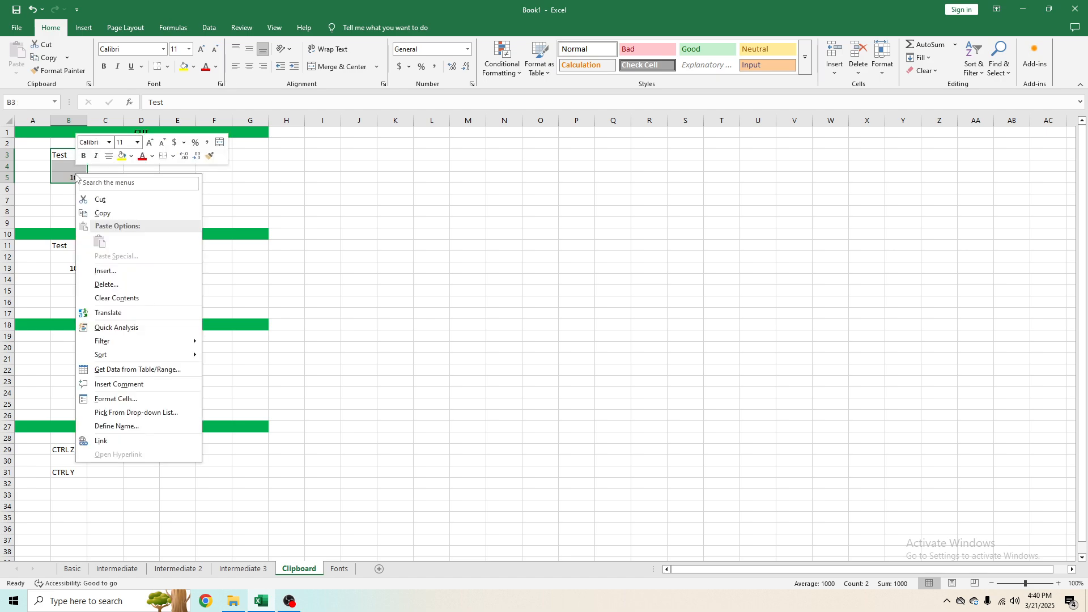
pyautogui.click(100, 199)
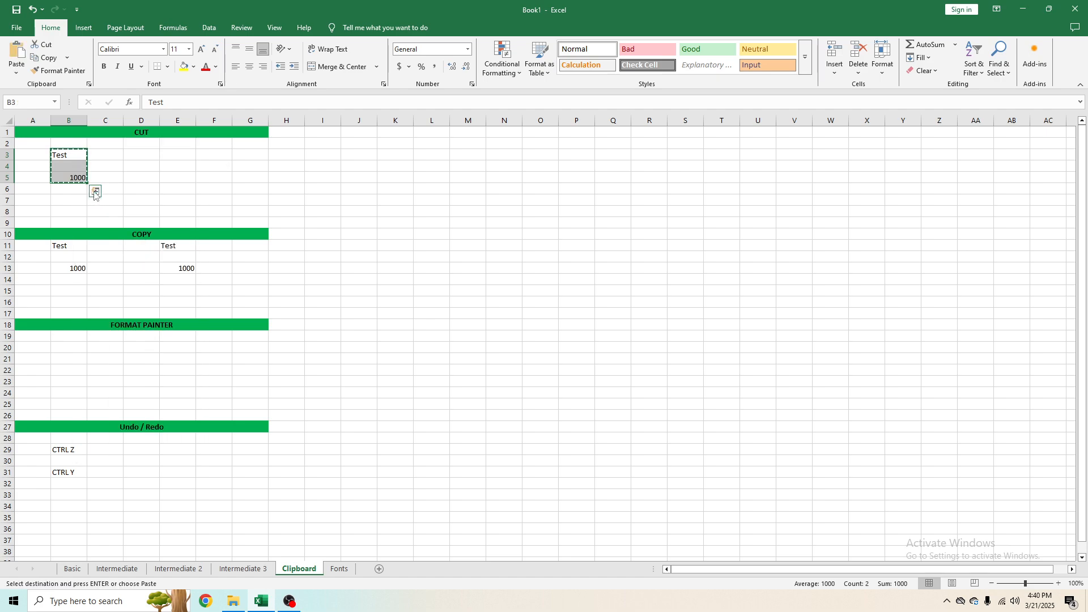
pyautogui.rightClick(168, 154)
pyautogui.click(186, 222)
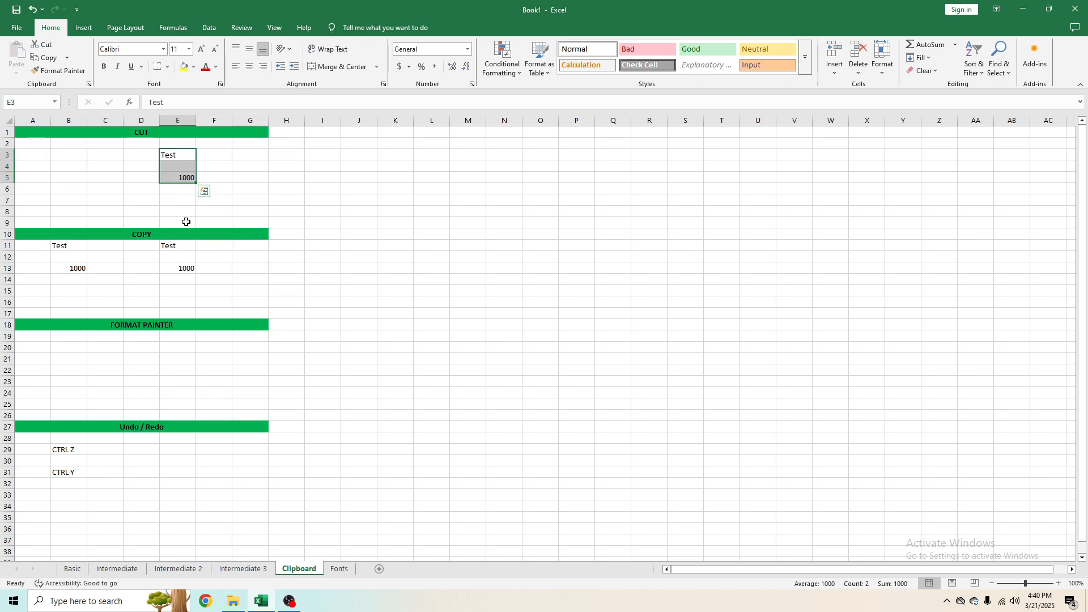
# Step: Cut the range E3:E5 and paste it back at cell B3 once more
pyautogui.click(42, 44)
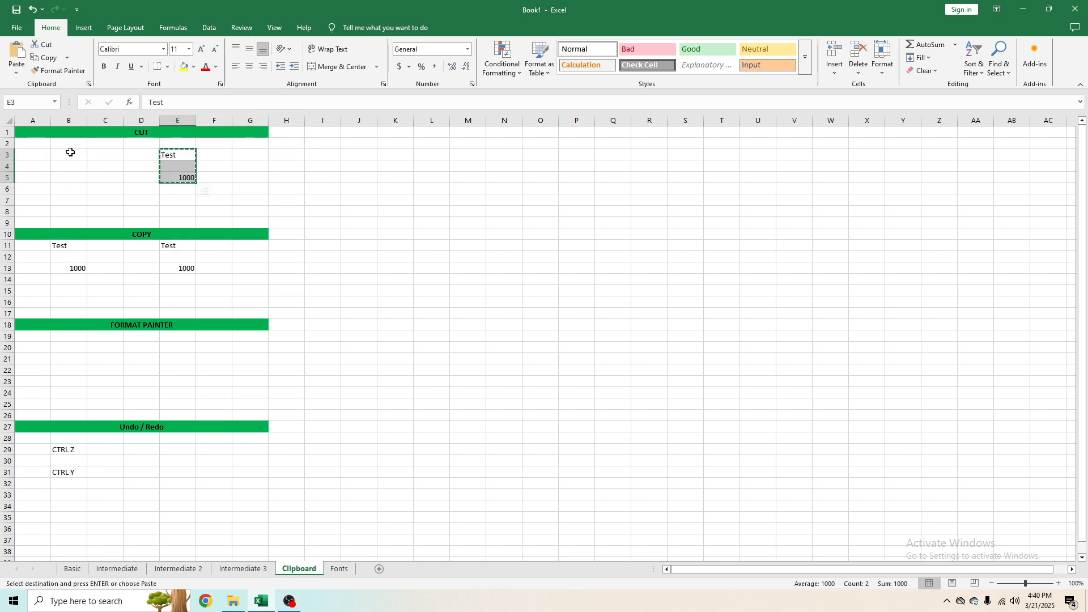
pyautogui.rightClick(70, 154)
pyautogui.click(95, 219)
pyautogui.click(141, 154)
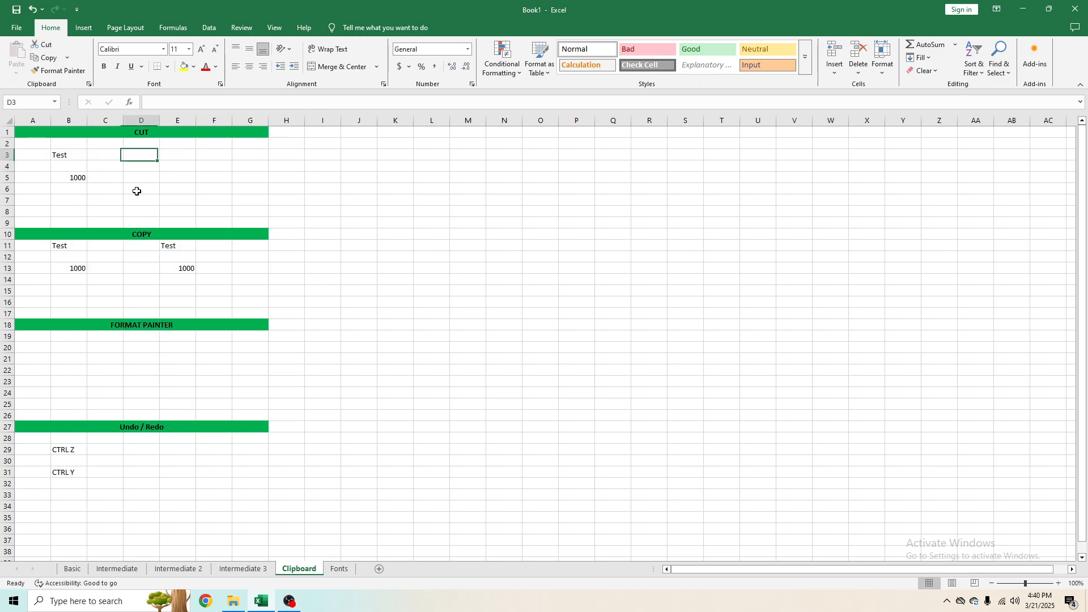
pyautogui.click(139, 202)
pyautogui.click(141, 234)
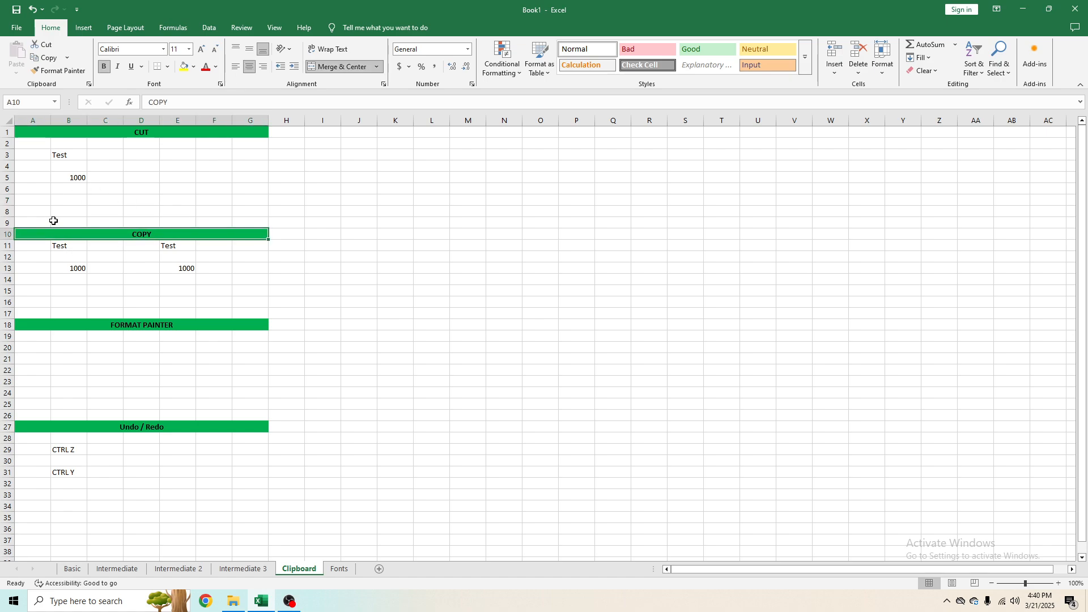
pyautogui.moveTo(67, 245); pyautogui.dragTo(71, 267)
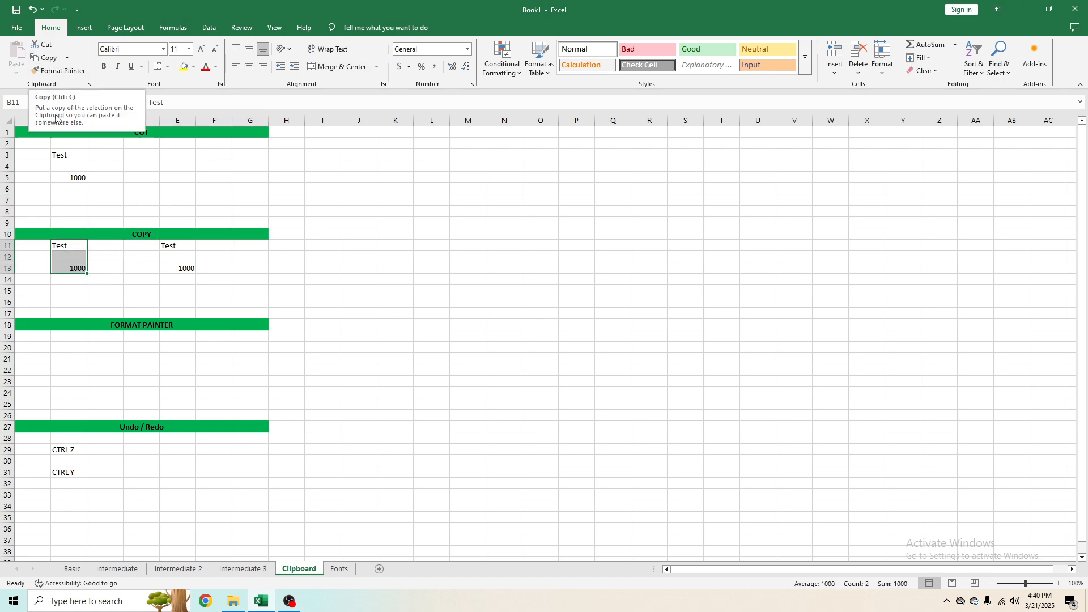
pyautogui.click(76, 293)
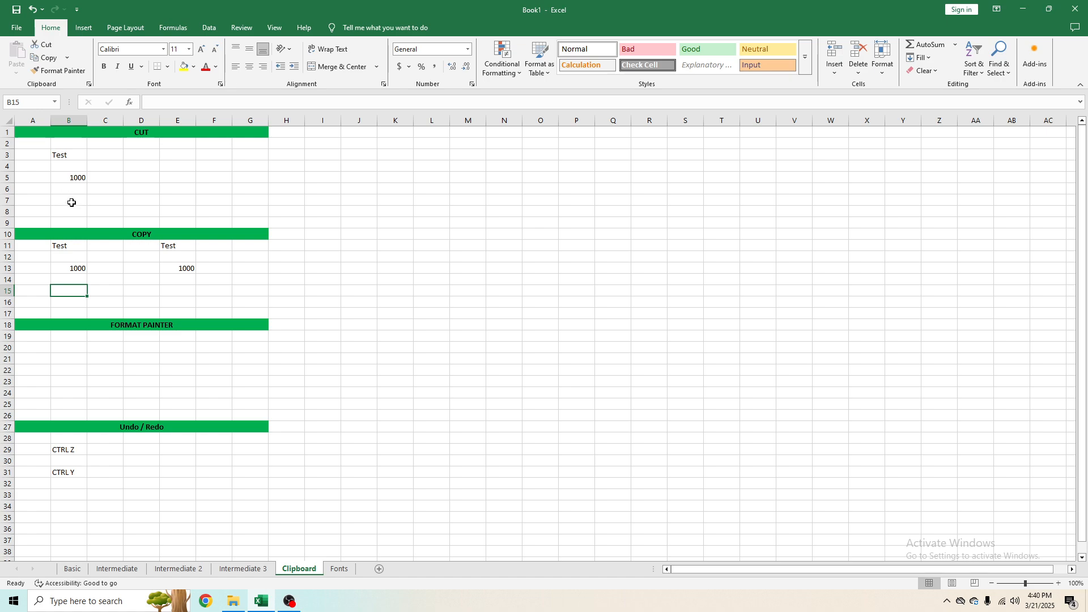
# Step: Enter the label CTRL X in cell B7 under the CUT section
pyautogui.click(71, 201)
pyautogui.write('CTRL X')
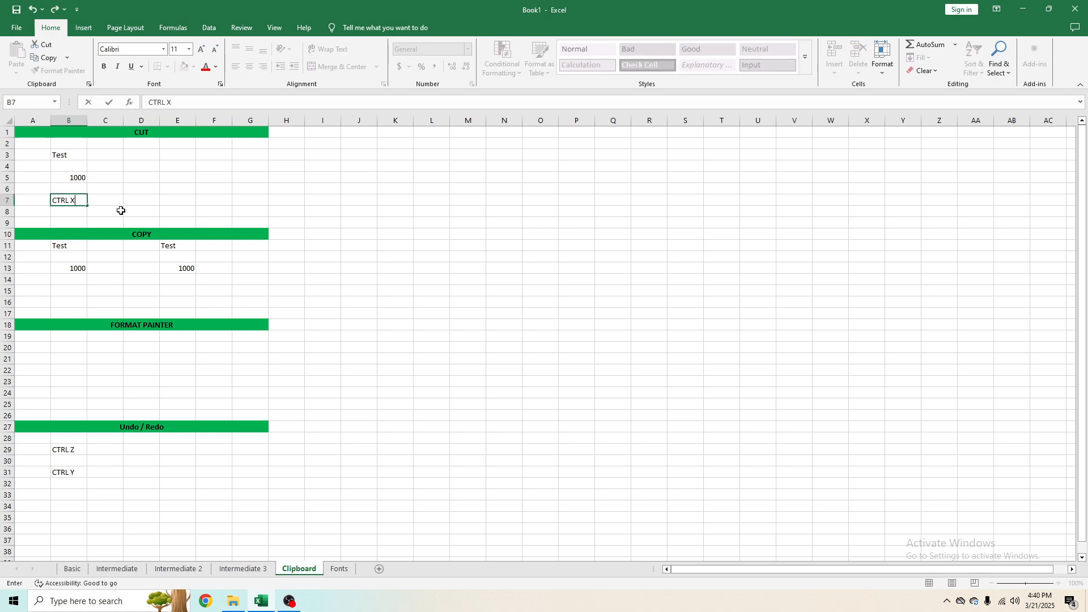
pyautogui.press('Return')
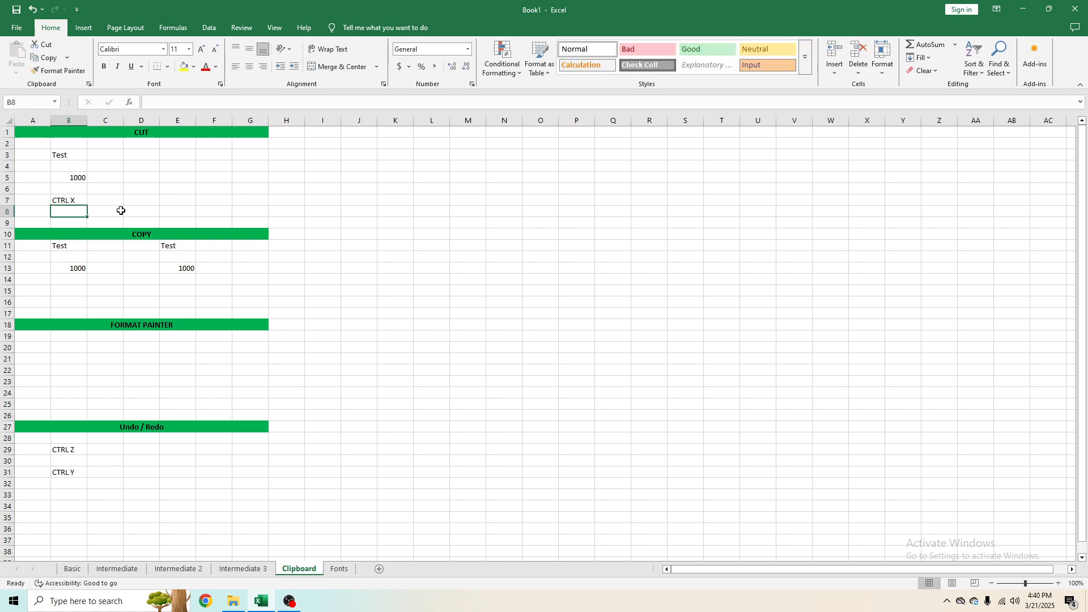
# Step: Enter the label CTRL C in cell B16 under the COPY section
pyautogui.click(76, 301)
pyautogui.write('CTRL C')
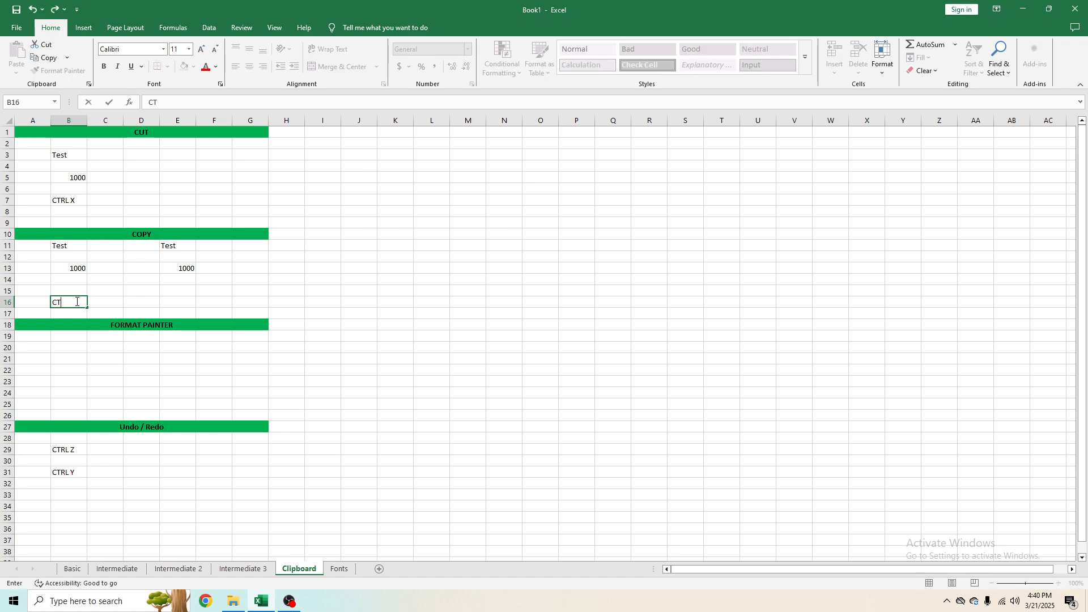
pyautogui.press('Return')
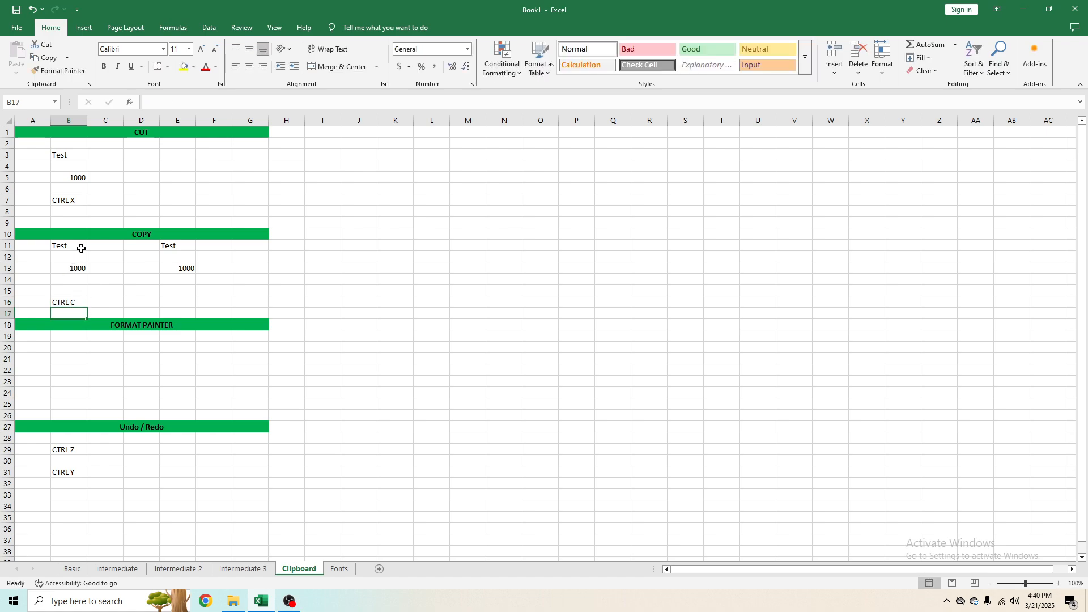
# Step: Clear the range E11:E13, then copy cell B11 and paste it into E12
pyautogui.moveTo(182, 243); pyautogui.dragTo(183, 270)
pyautogui.press('Delete')
pyautogui.click(59, 247)
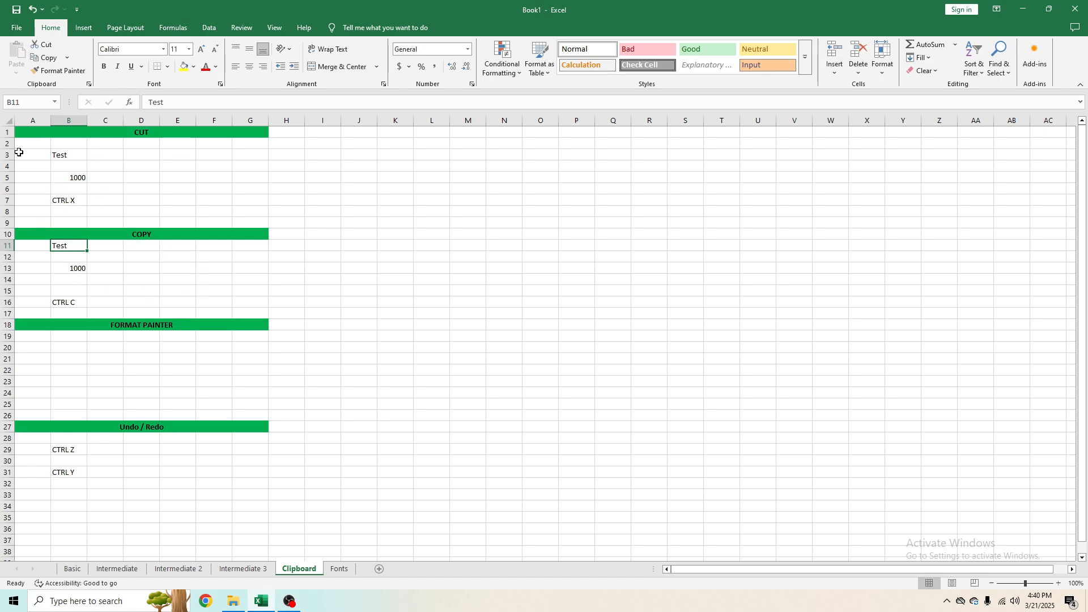
pyautogui.click(46, 57)
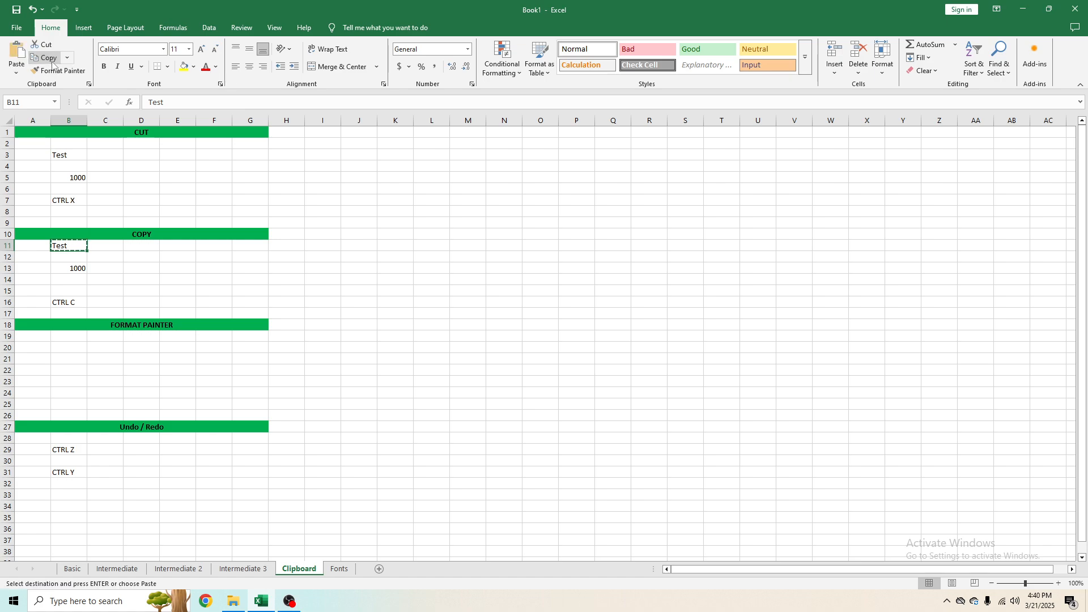
pyautogui.click(191, 255)
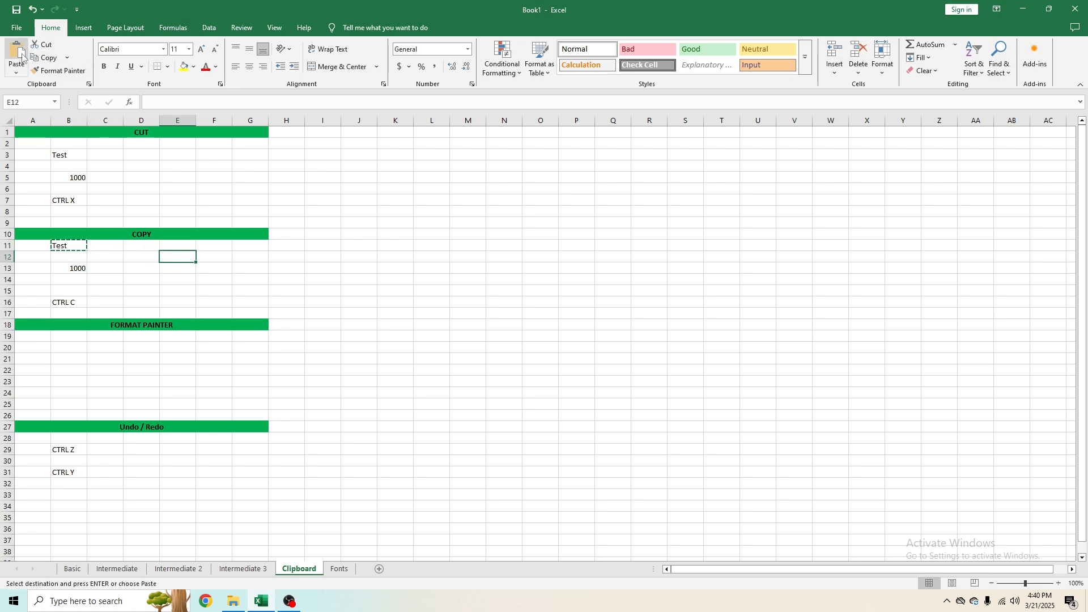
pyautogui.hotkey('ctrl', 'v')
pyautogui.click(176, 267)
pyautogui.click(175, 257)
pyautogui.click(83, 244)
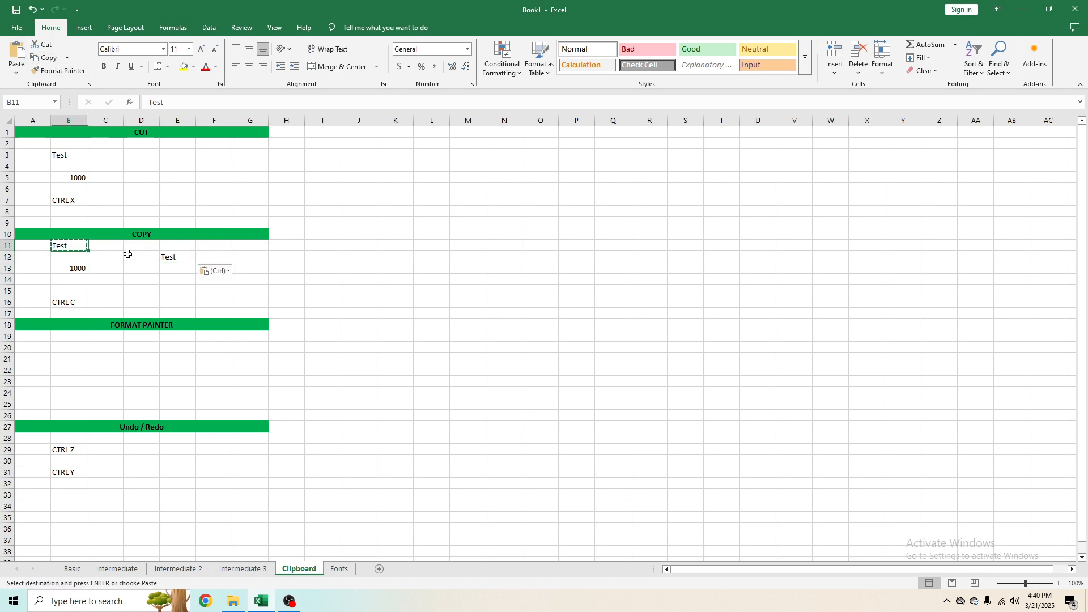
pyautogui.click(163, 258)
pyautogui.click(91, 245)
pyautogui.click(75, 246)
pyautogui.click(177, 260)
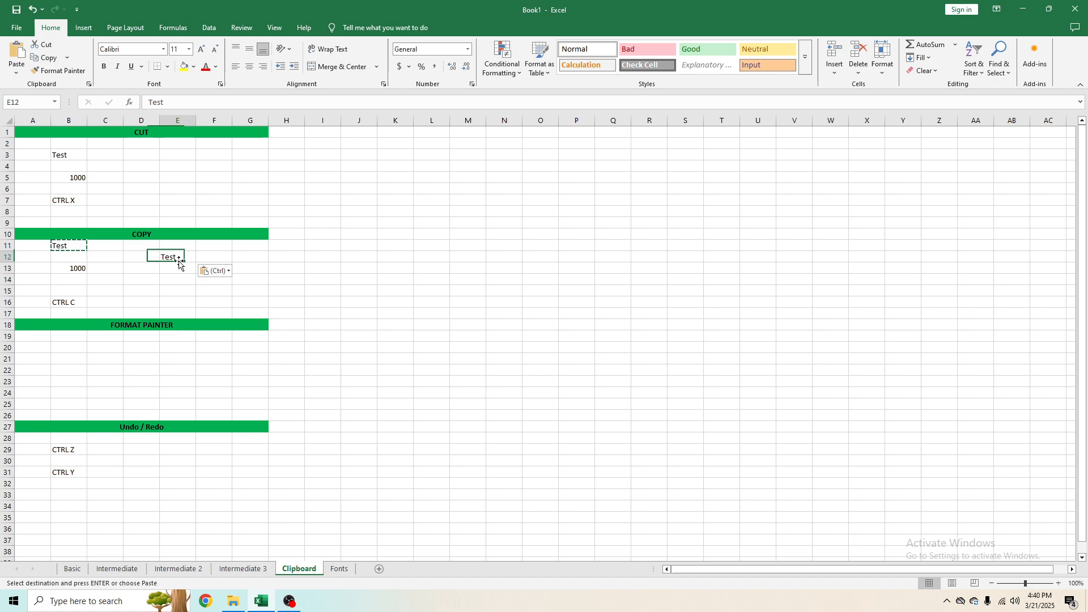
# Step: Copy cell B13 and paste it into E14
pyautogui.click(92, 269)
pyautogui.click(74, 269)
pyautogui.click(47, 57)
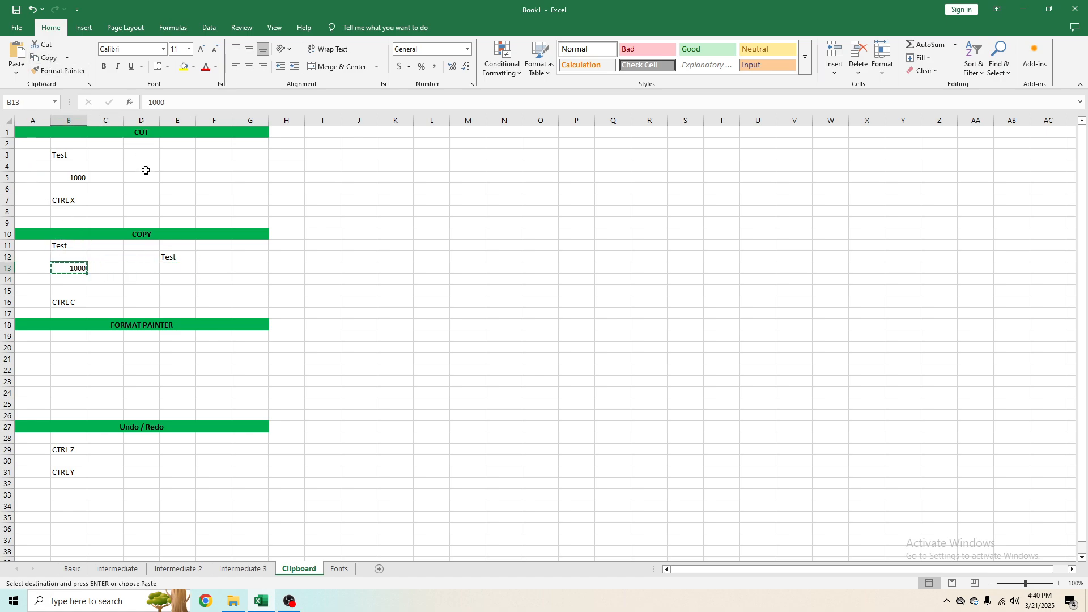
pyautogui.click(180, 276)
pyautogui.click(16, 55)
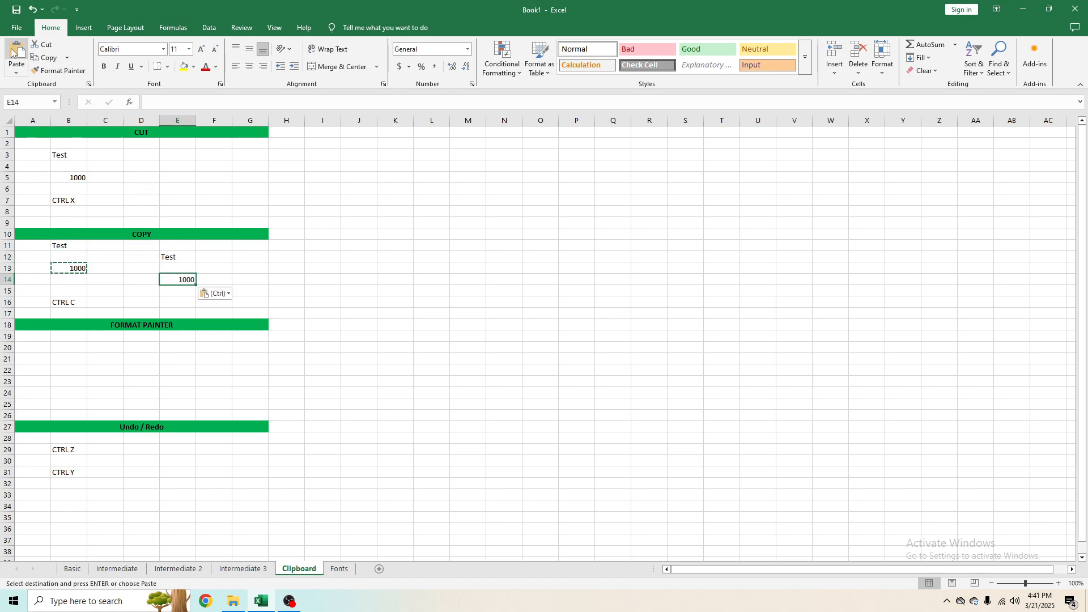
# Step: Copy the range E12:E14 and paste it starting at F12 using the cell shortcut options
pyautogui.click(250, 290)
pyautogui.moveTo(178, 258); pyautogui.dragTo(184, 281)
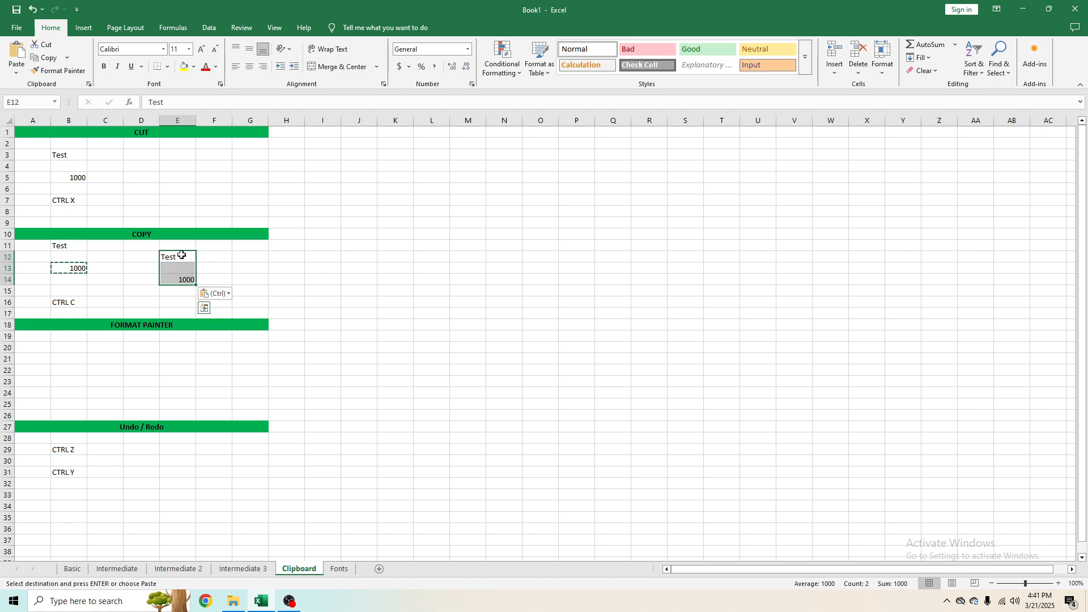
pyautogui.rightClick(182, 259)
pyautogui.press('Escape')
pyautogui.rightClick(179, 282)
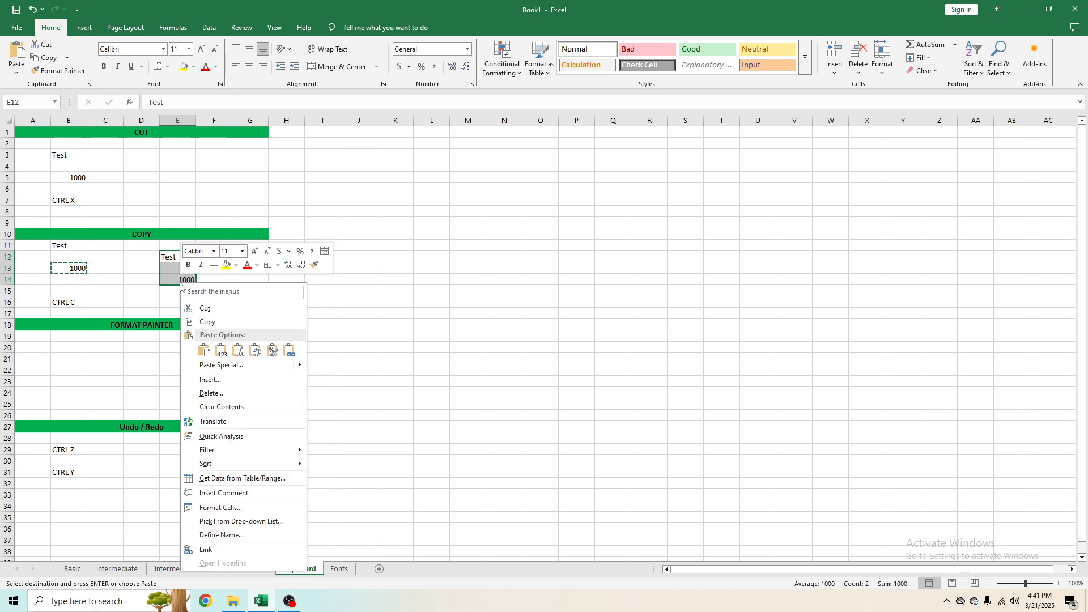
pyautogui.click(211, 323)
pyautogui.click(217, 260)
pyautogui.rightClick(215, 259)
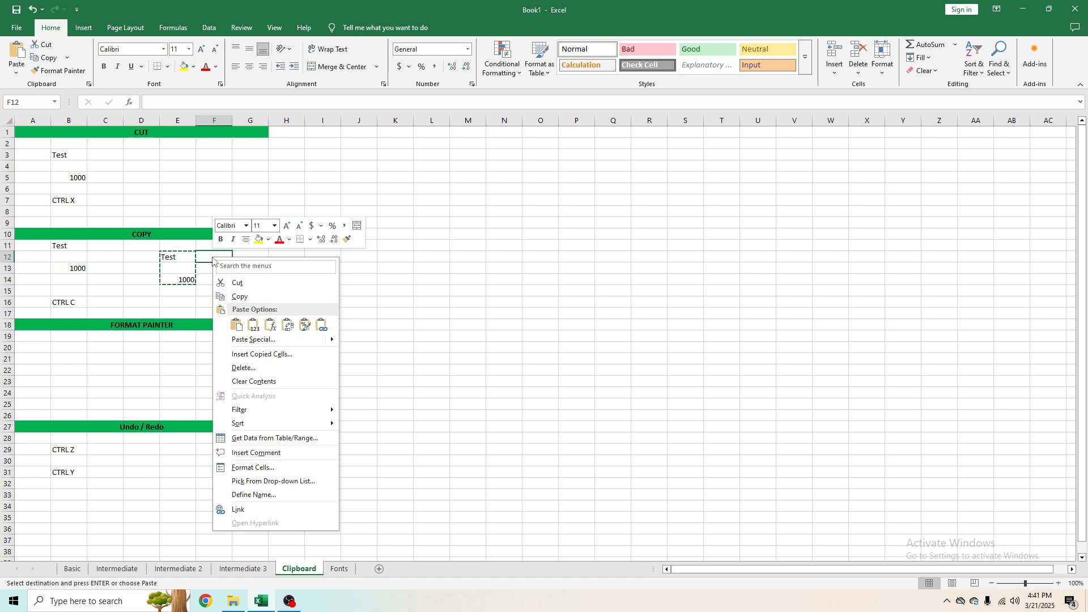
pyautogui.click(236, 324)
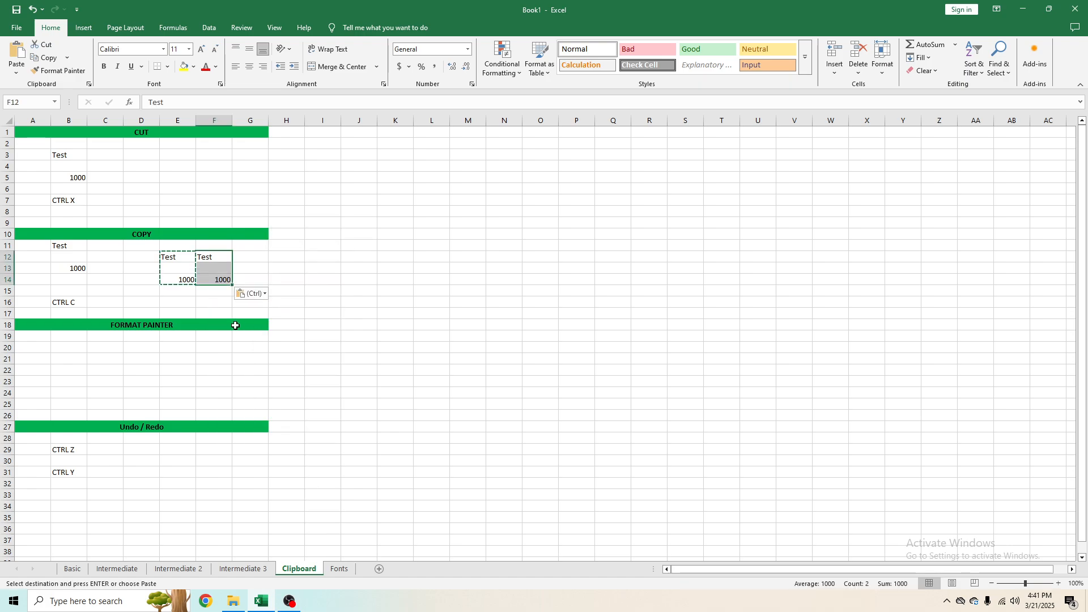
pyautogui.click(251, 293)
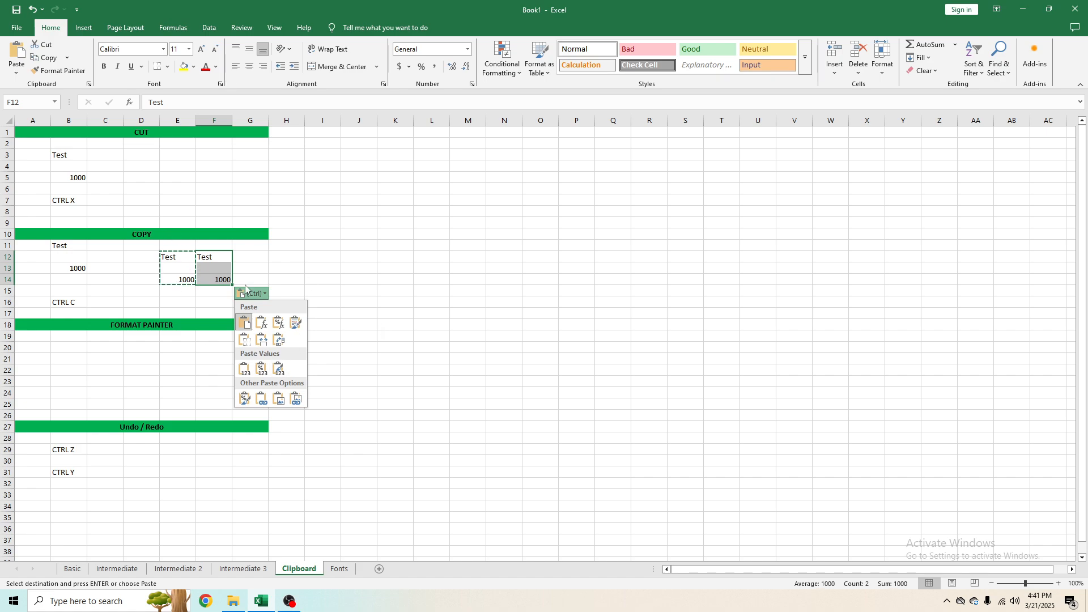
pyautogui.click(207, 324)
pyautogui.click(277, 283)
pyautogui.moveTo(219, 258); pyautogui.dragTo(198, 289)
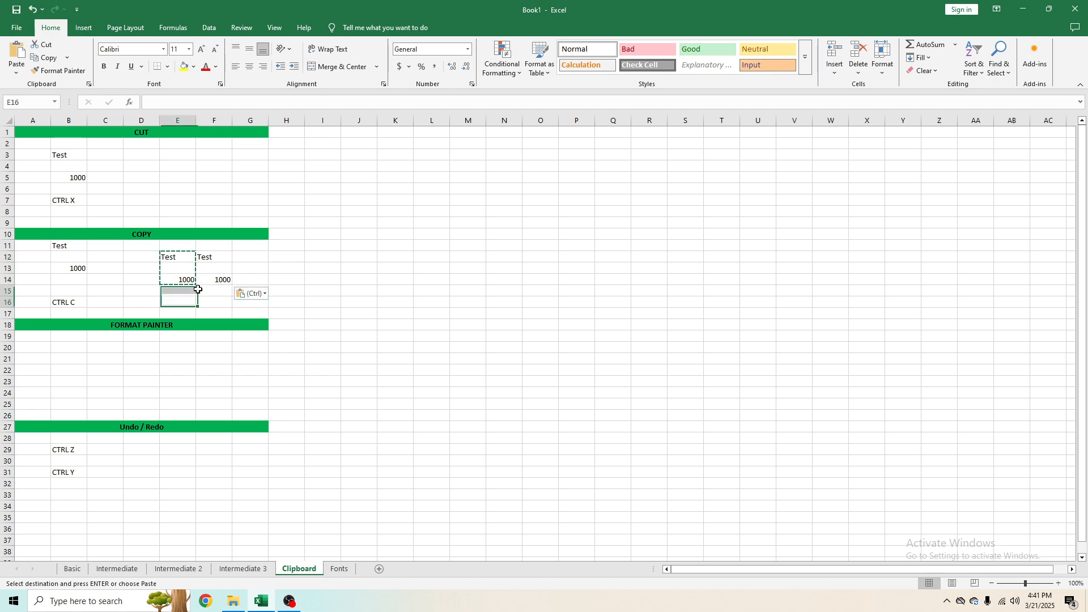
pyautogui.click(91, 301)
pyautogui.doubleClick(184, 256)
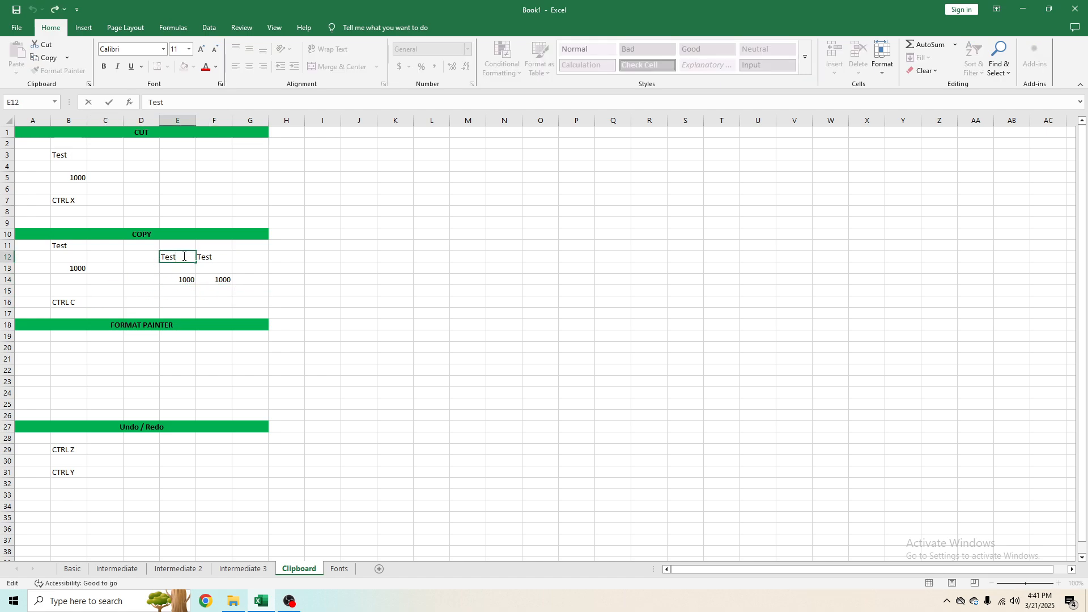
pyautogui.press('Escape')
# Step: Copy the range E12:E14 and paste it starting at G12
pyautogui.moveTo(184, 256); pyautogui.dragTo(188, 281)
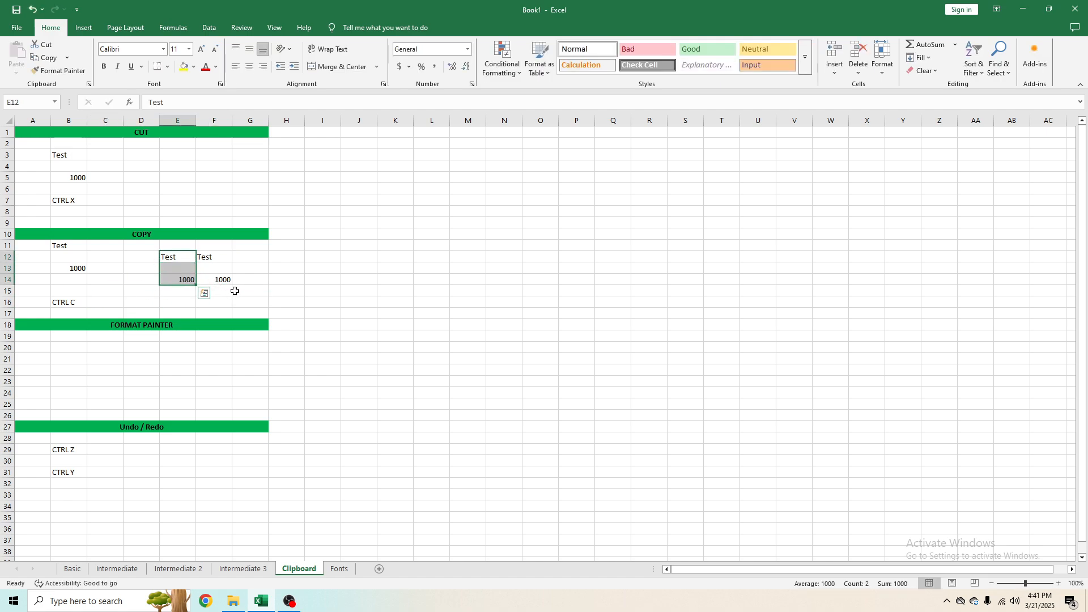
pyautogui.hotkey('ctrl', 'c')
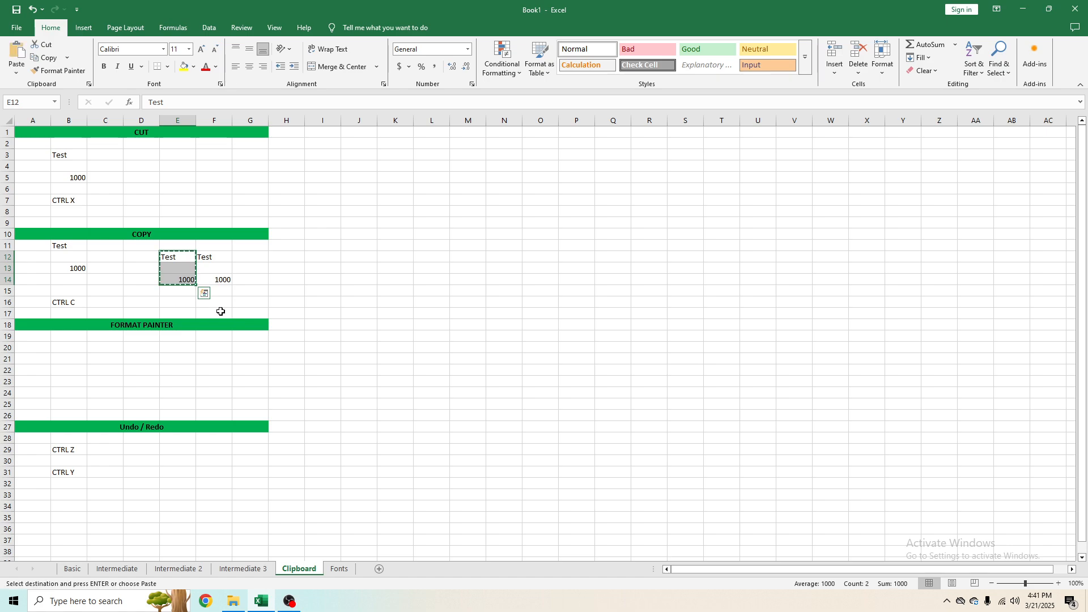
pyautogui.click(249, 260)
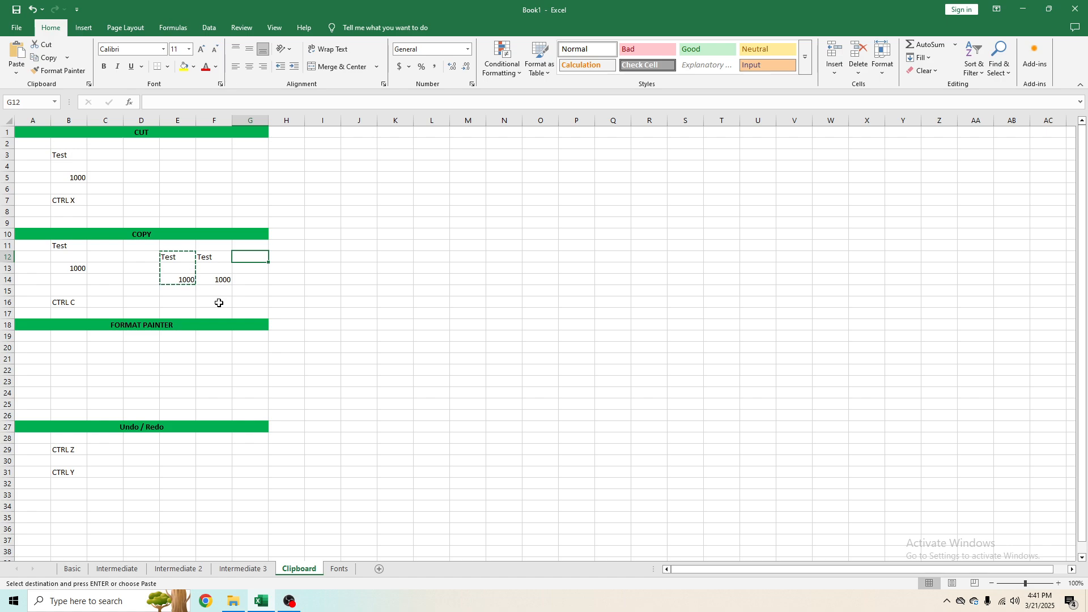
pyautogui.hotkey('ctrl', 'v')
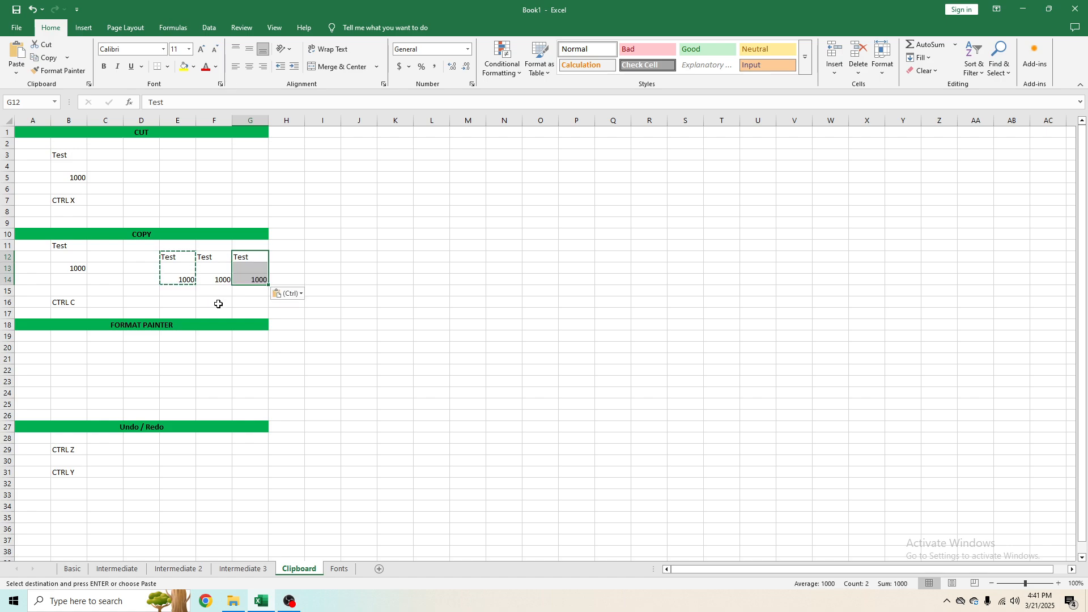
# Step: Enter the label CTRL V in cell C16
pyautogui.click(256, 295)
pyautogui.click(107, 293)
pyautogui.click(118, 306)
pyautogui.write('C')
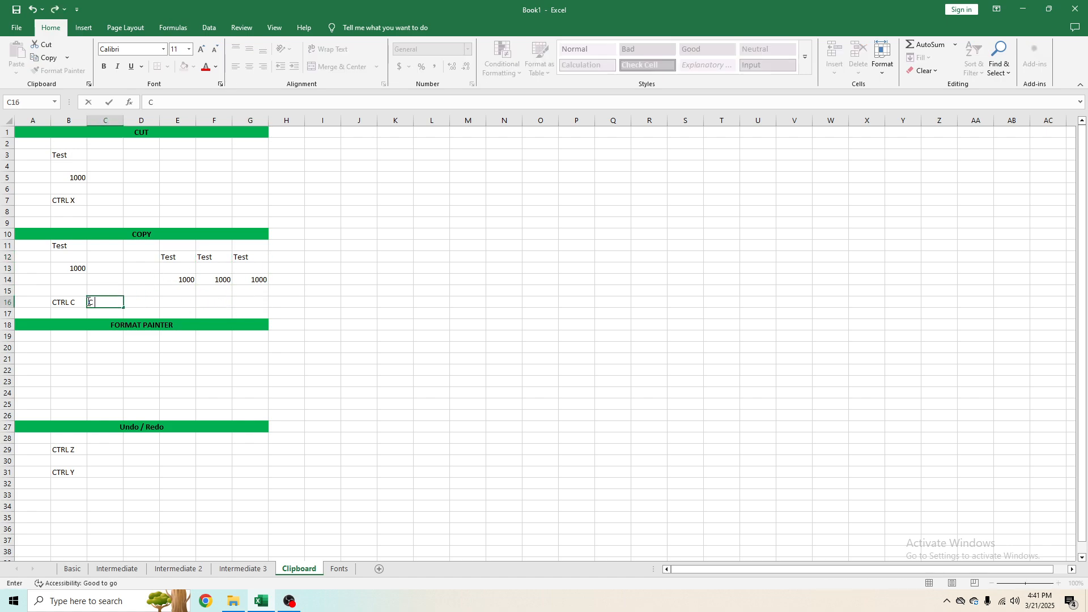
pyautogui.write('TRL V')
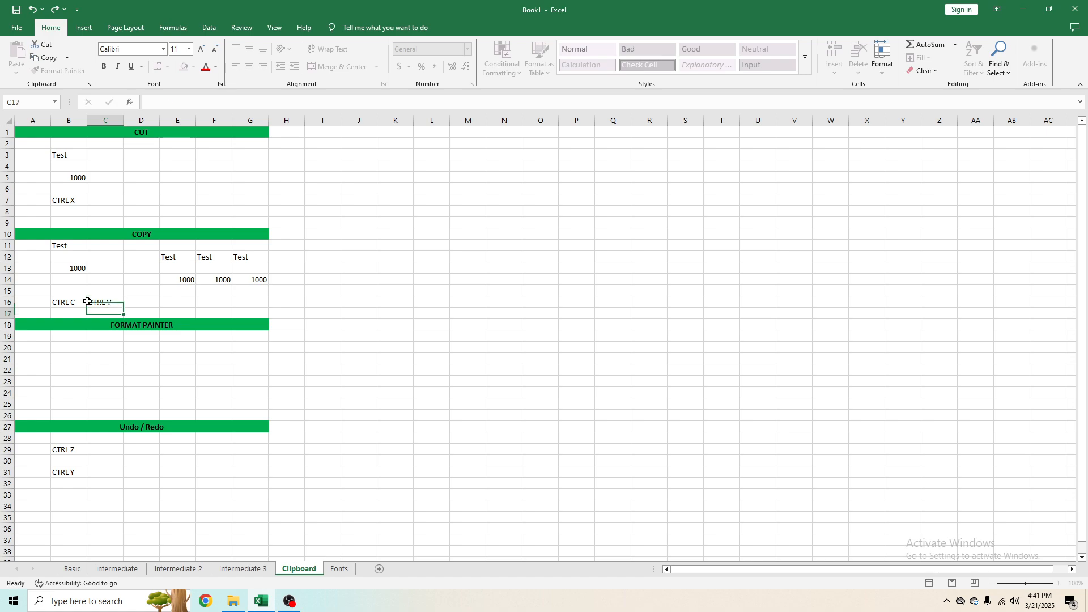
pyautogui.press('Return')
# Step: Copy the CTRL V label from C16 and paste it into C7
pyautogui.click(117, 302)
pyautogui.hotkey('ctrl', 'c')
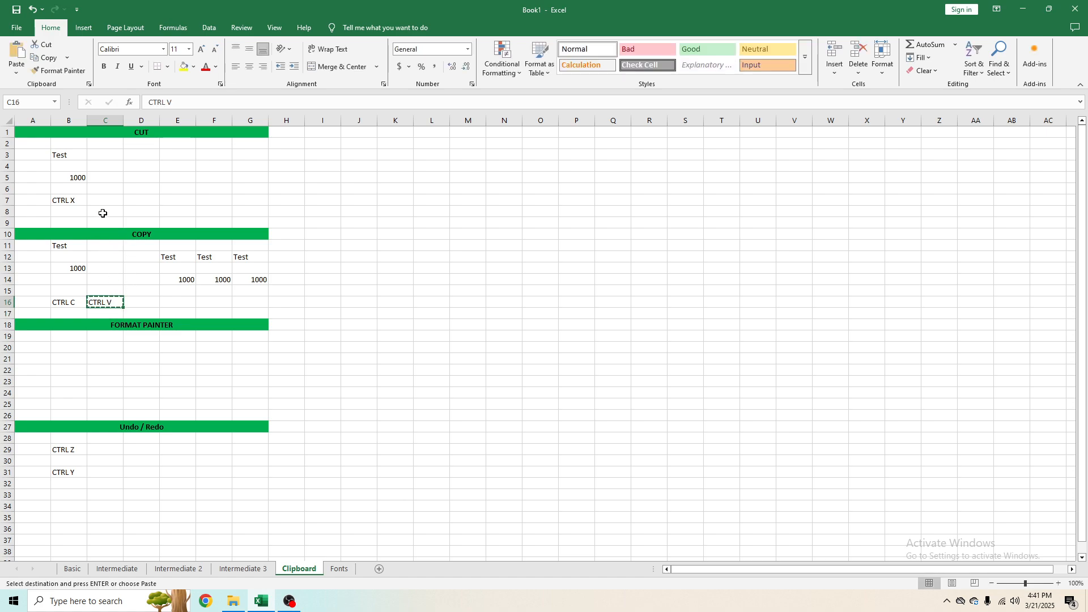
pyautogui.click(104, 201)
pyautogui.hotkey('ctrl', 'v')
pyautogui.click(254, 291)
pyautogui.press('Escape')
pyautogui.click(120, 298)
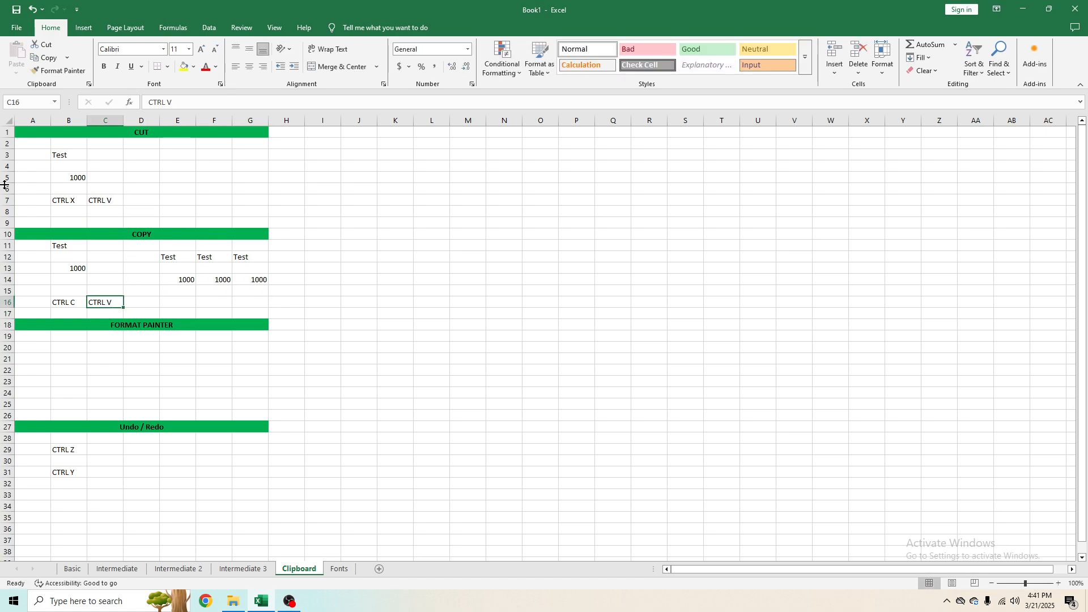
pyautogui.hotkey('ctrl', 'c')
pyautogui.click(88, 202)
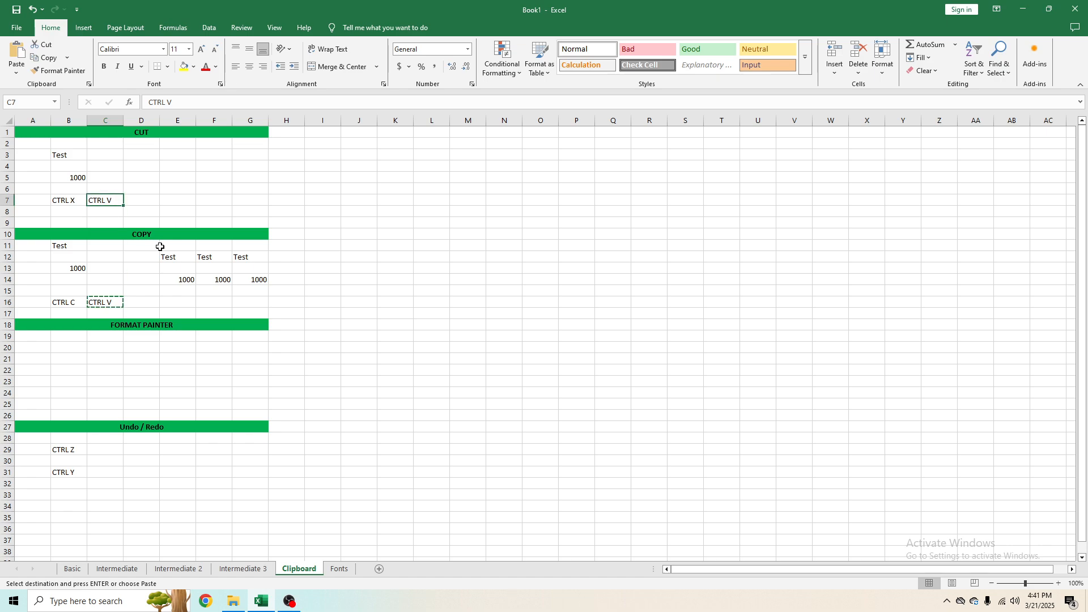
pyautogui.press('Escape')
pyautogui.click(135, 302)
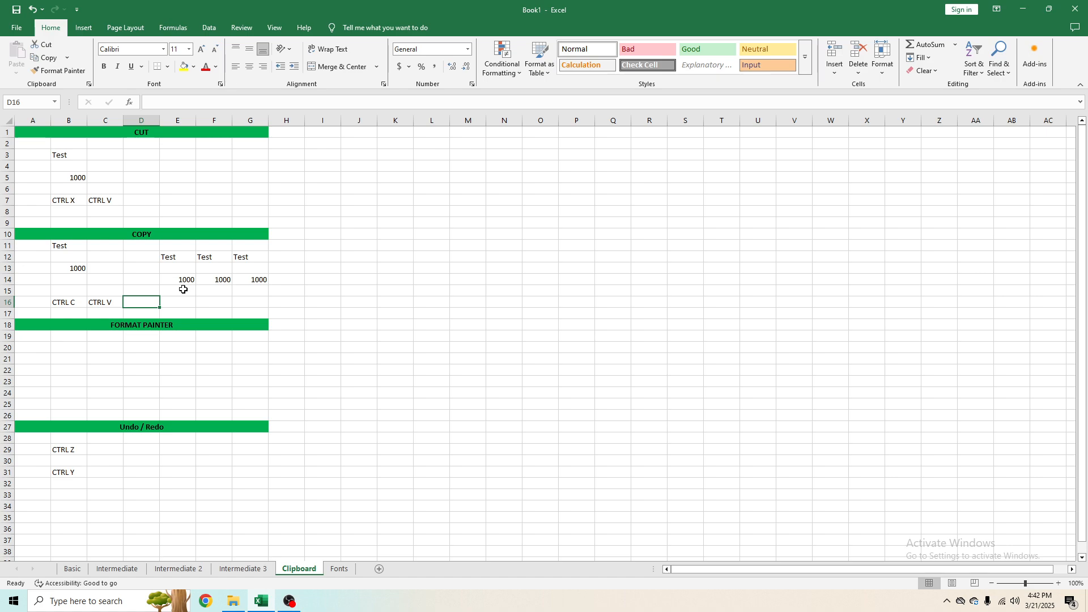
# Step: Change the font colour of the FORMAT PAINTER header in row 18 to yellow
pyautogui.click(161, 324)
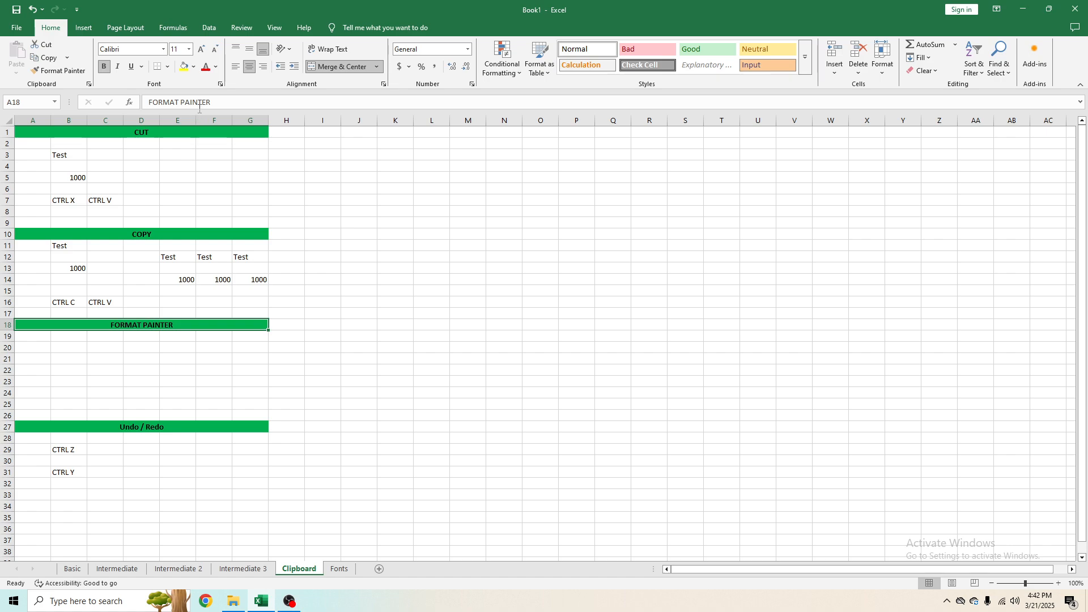
pyautogui.click(206, 66)
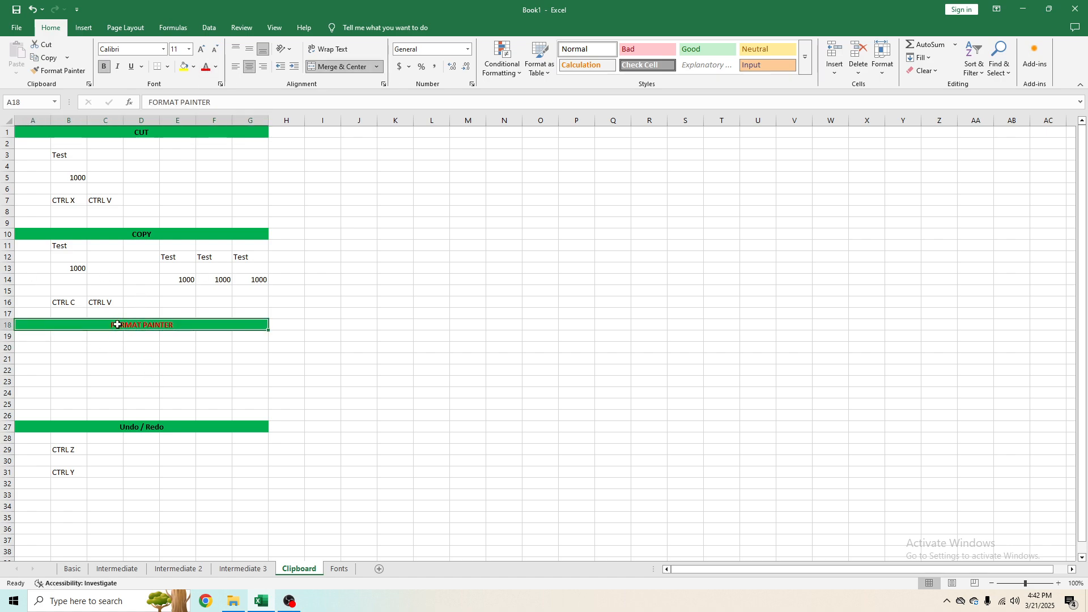
pyautogui.click(216, 67)
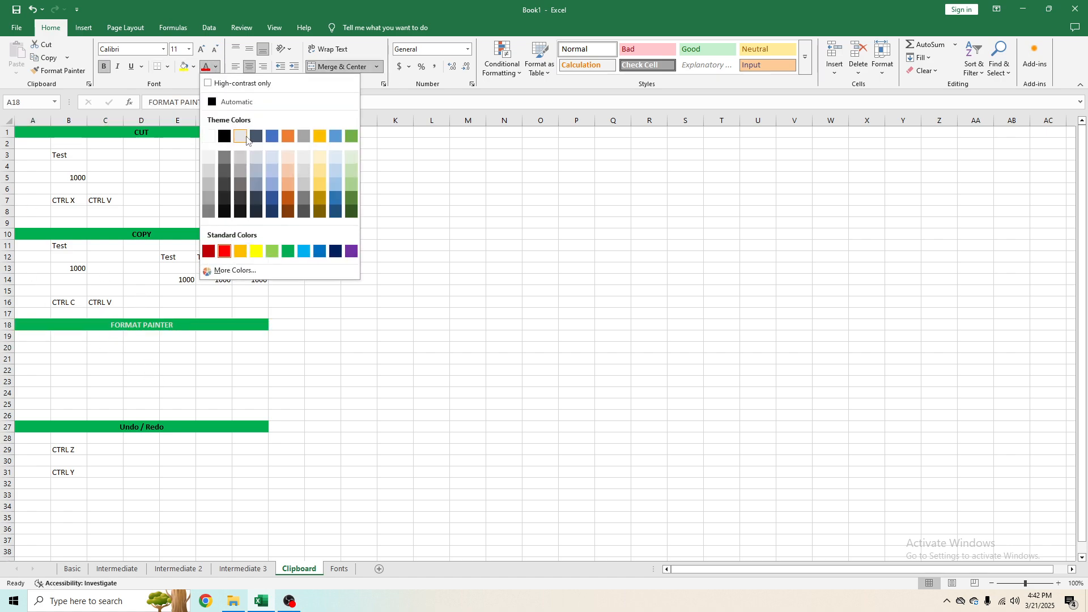
pyautogui.click(256, 251)
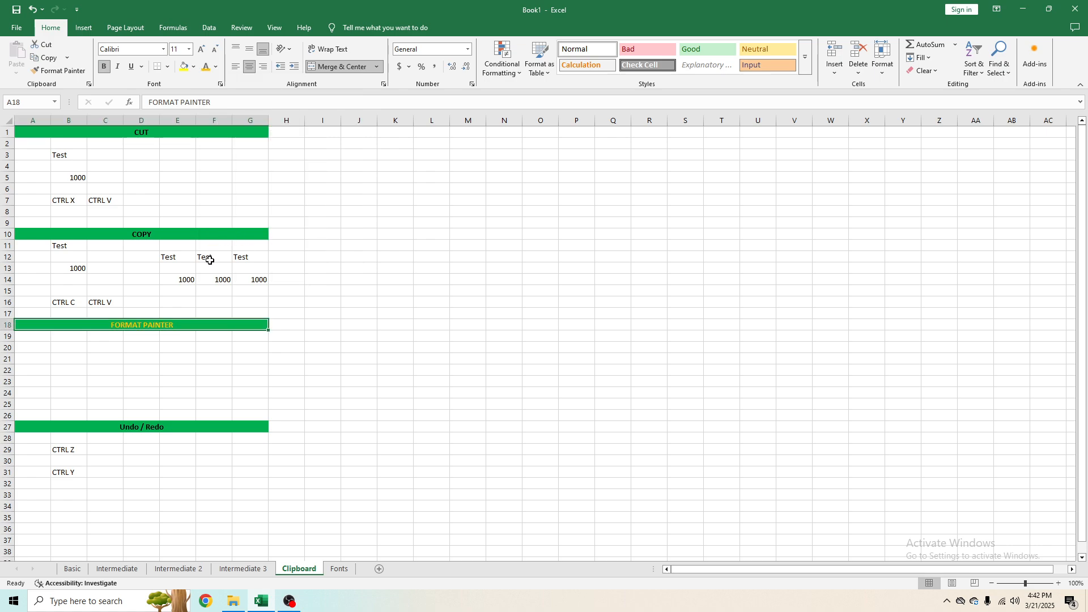
# Step: Apply the FORMAT PAINTER header's formatting to the range A22:G22 with Format Painter
pyautogui.click(61, 74)
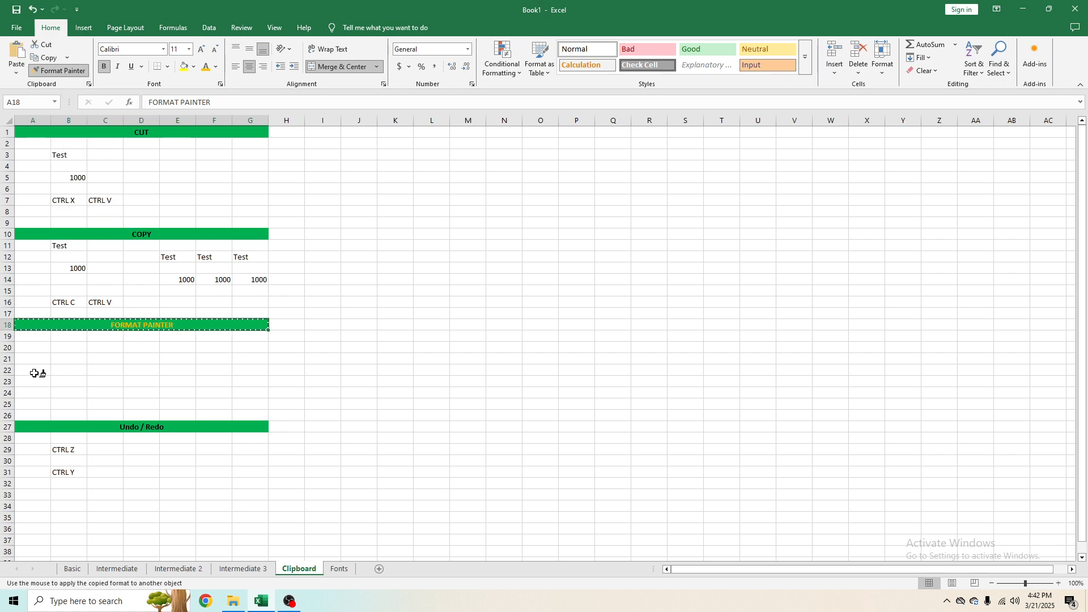
pyautogui.moveTo(29, 371); pyautogui.dragTo(255, 365)
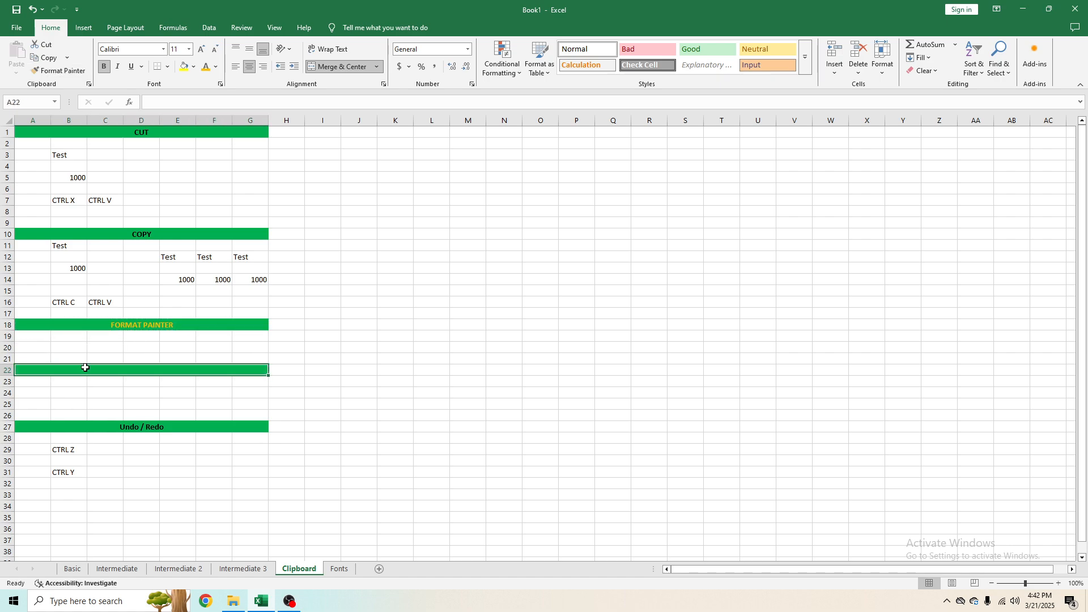
pyautogui.click(25, 386)
pyautogui.click(43, 369)
pyautogui.click(28, 327)
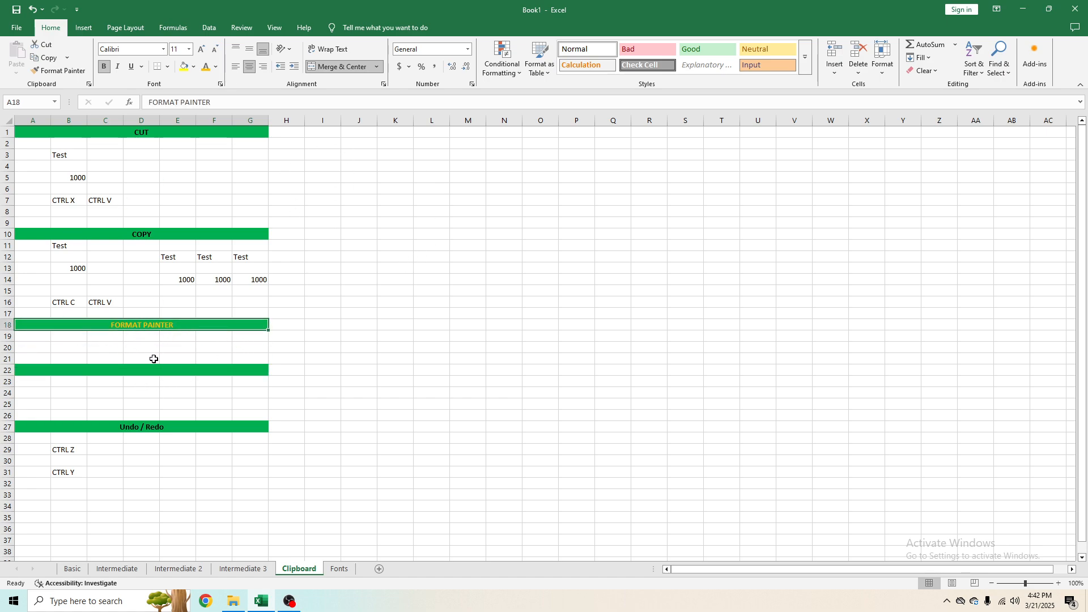
pyautogui.click(75, 248)
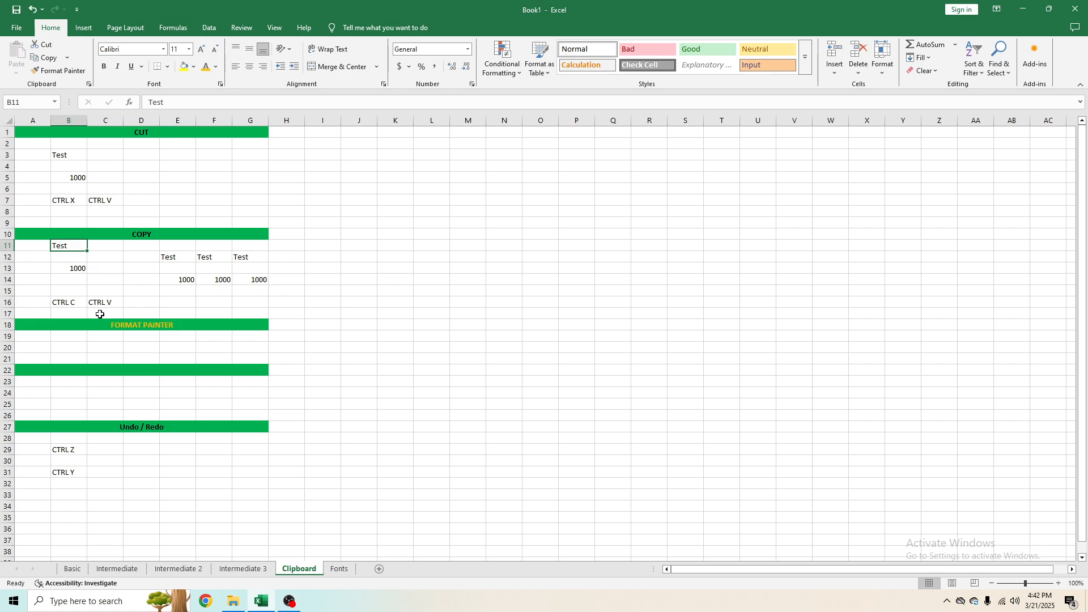
pyautogui.moveTo(32, 120); pyautogui.dragTo(249, 121)
pyautogui.click(58, 323)
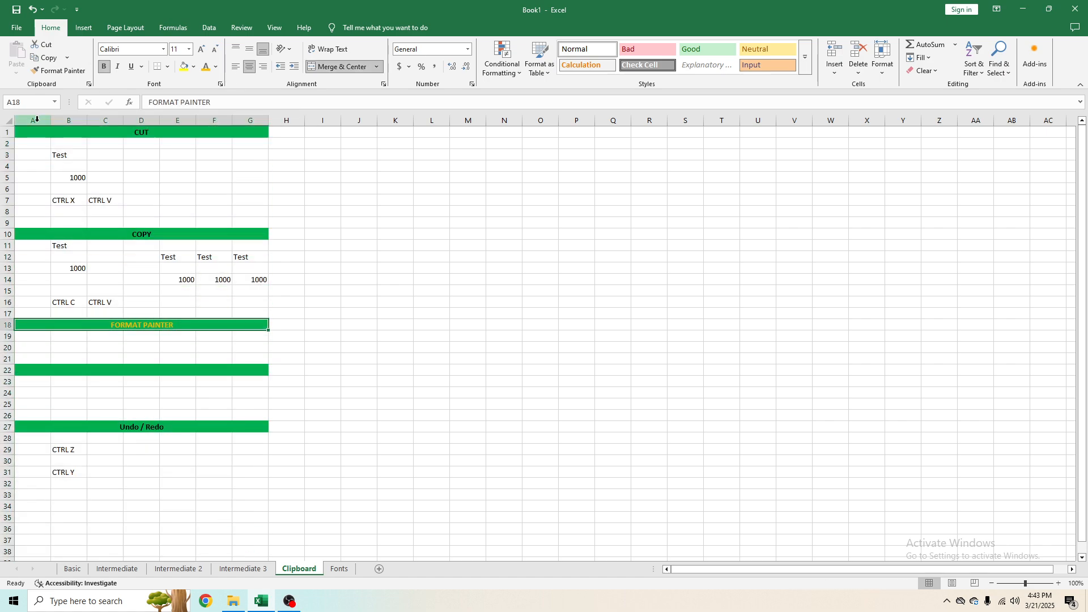
pyautogui.moveTo(37, 119); pyautogui.dragTo(267, 120)
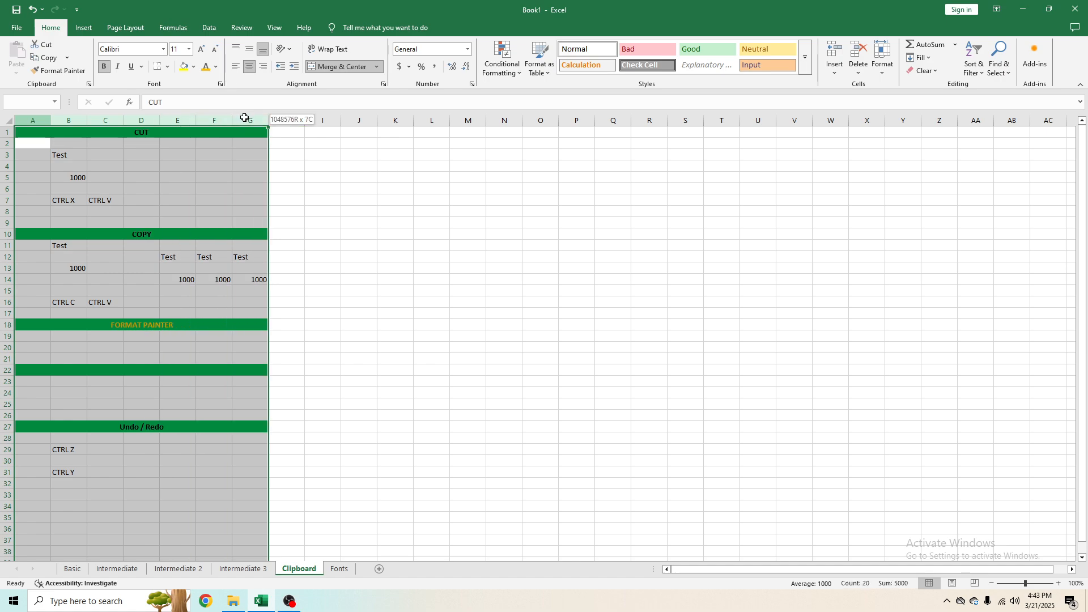
# Step: Enter the text Test in the merged row 22 header that carries the copied formatting
pyautogui.click(69, 315)
pyautogui.click(42, 359)
pyautogui.click(49, 370)
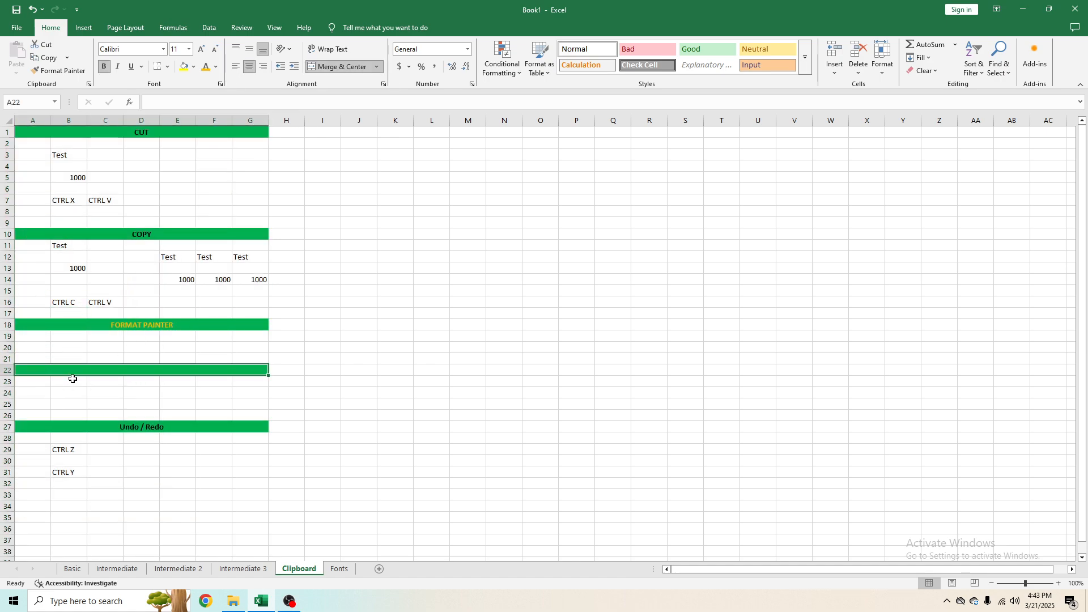
pyautogui.write('Test')
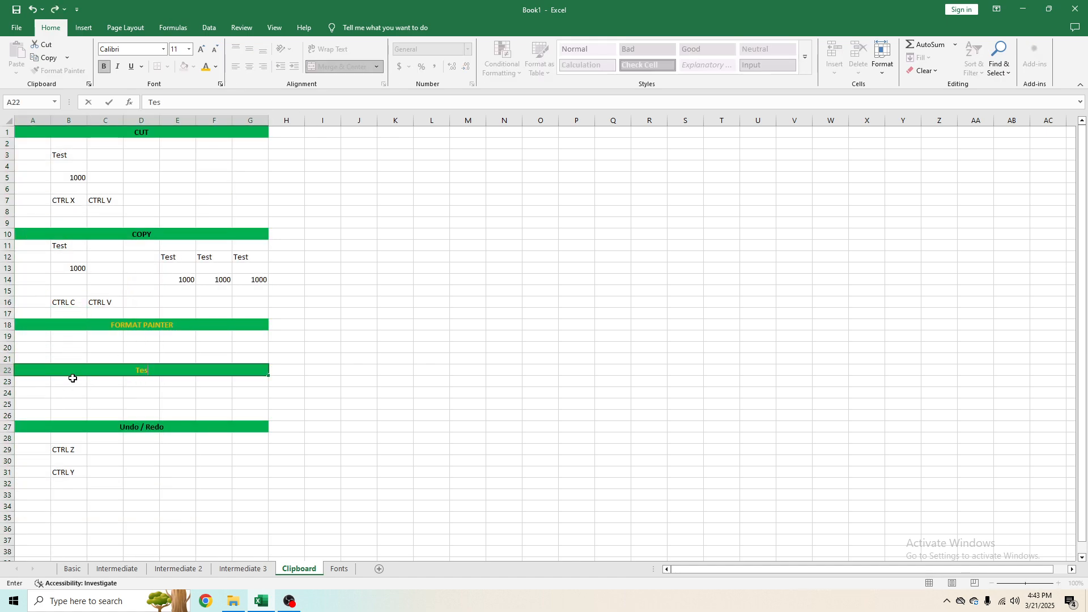
pyautogui.press('Return')
# Step: Review the section headers and labels across the Clipboard sheet
pyautogui.click(200, 380)
pyautogui.click(194, 369)
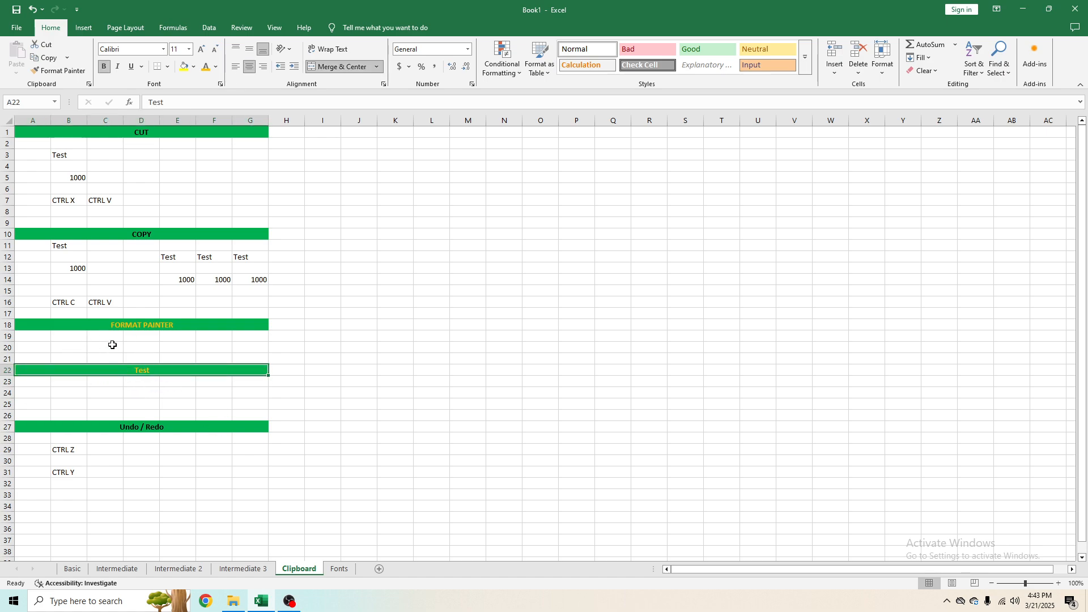
pyautogui.click(172, 301)
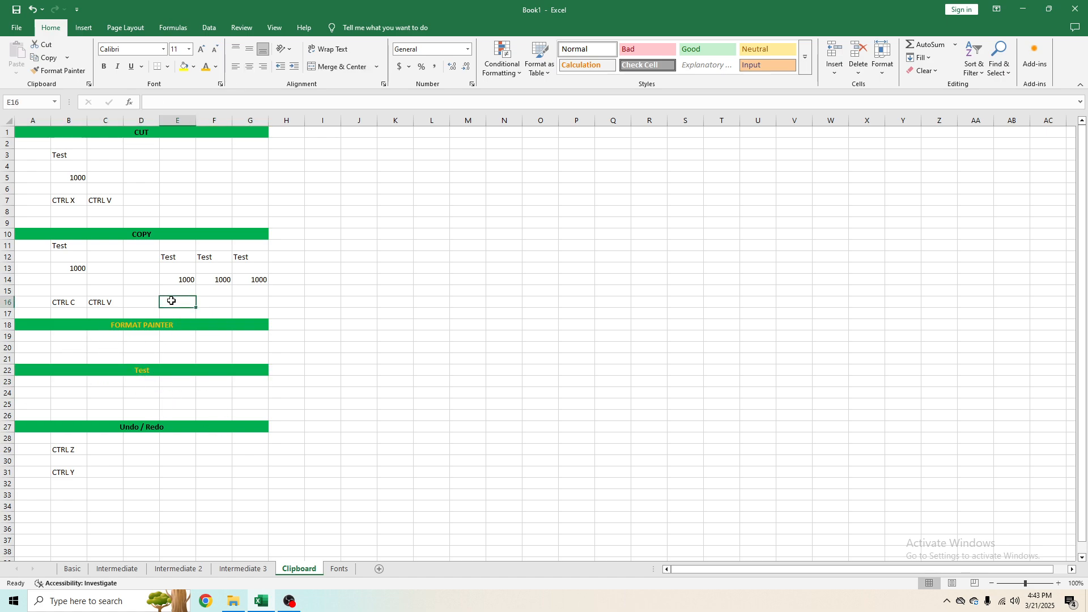
pyautogui.click(150, 322)
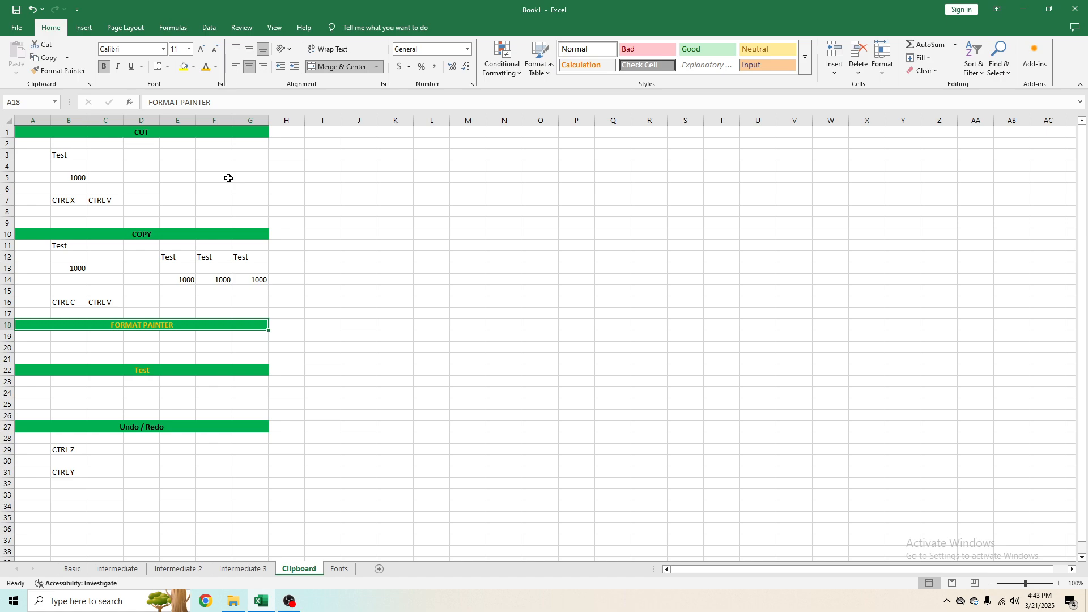
pyautogui.click(102, 369)
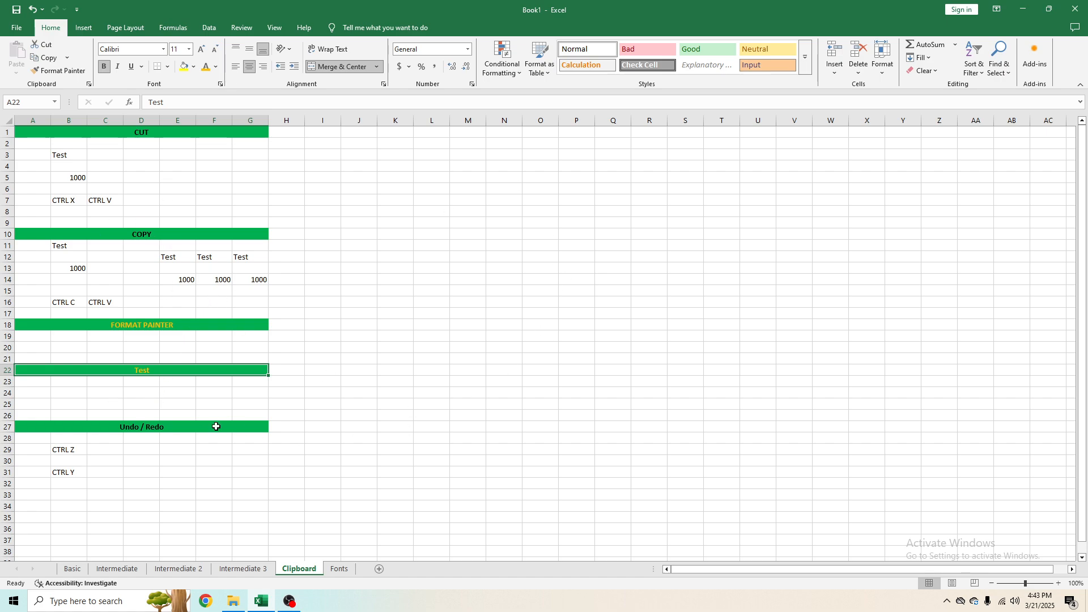
pyautogui.click(187, 426)
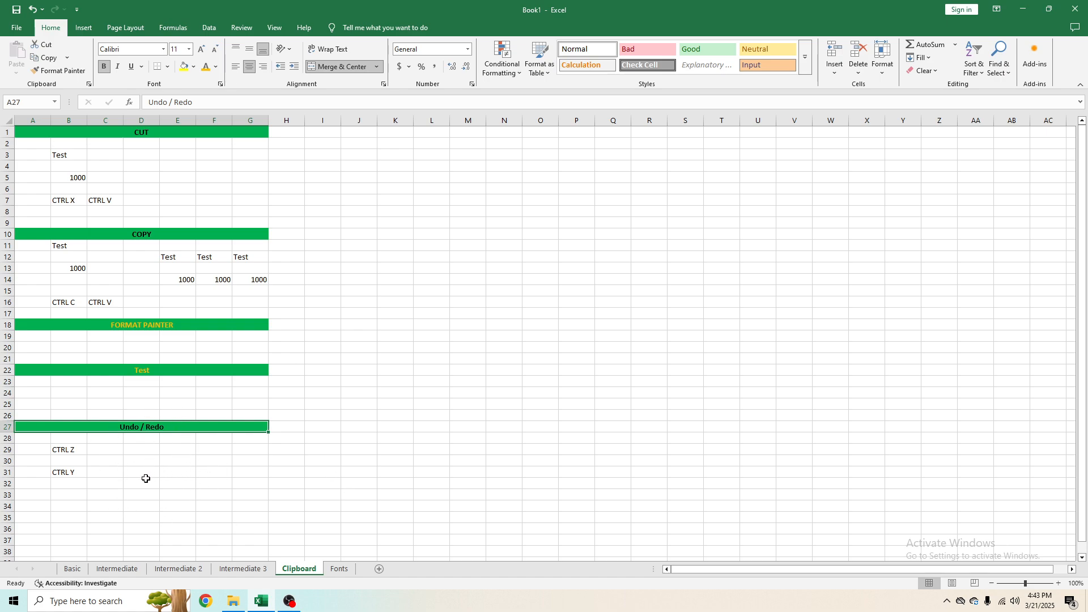
pyautogui.click(72, 451)
pyautogui.click(116, 371)
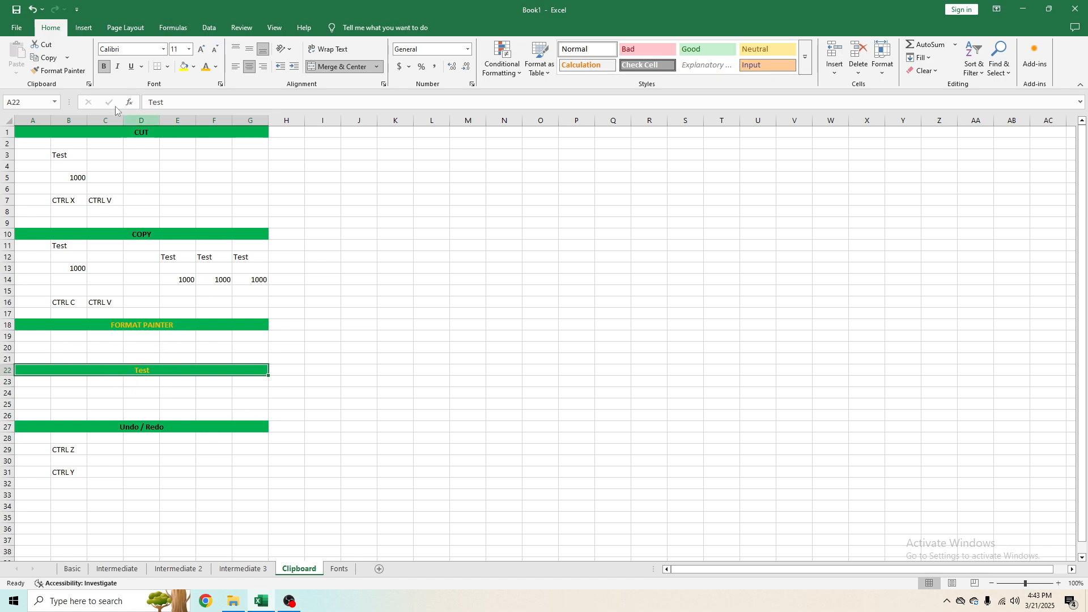
# Step: Undo the last two changes and redo one of them
pyautogui.click(33, 9)
pyautogui.click(33, 13)
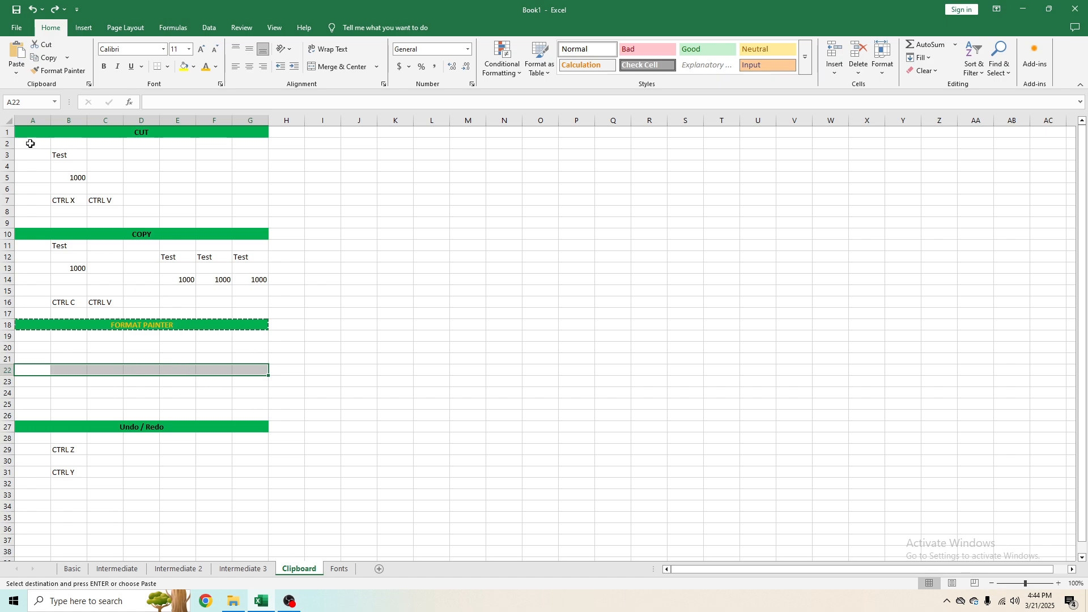
pyautogui.click(54, 10)
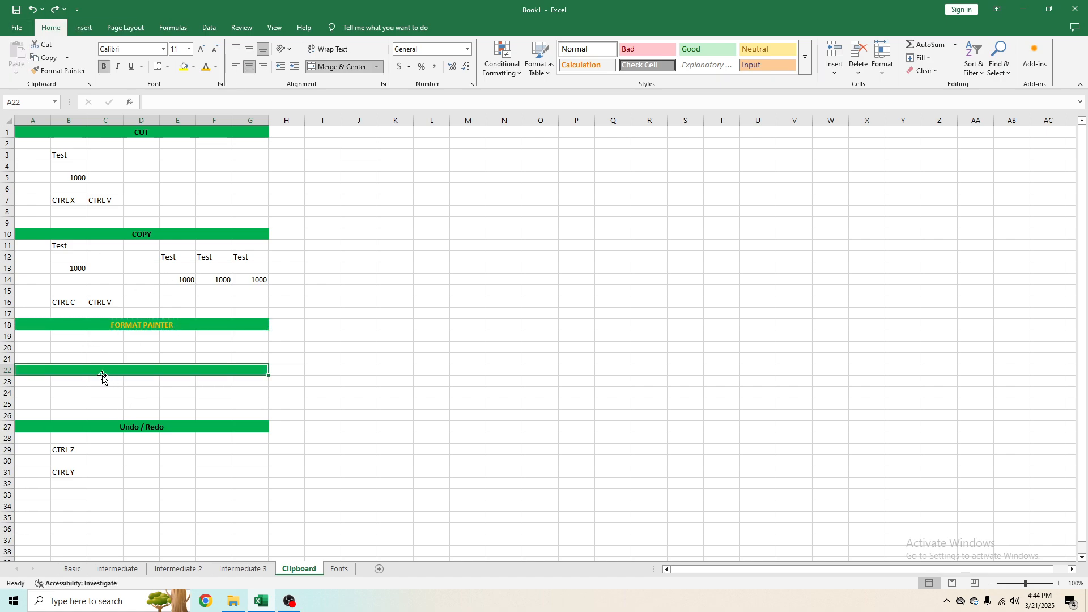
pyautogui.click(50, 14)
# Step: Undo the last four actions, then redo all four
pyautogui.click(78, 451)
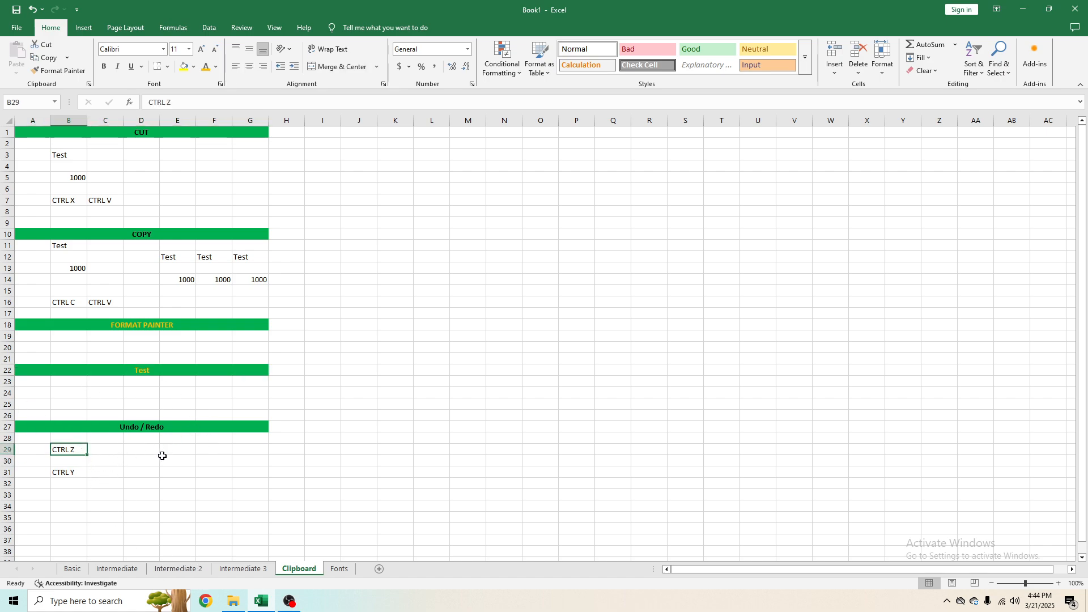
pyautogui.hotkey('ctrl', 'z')
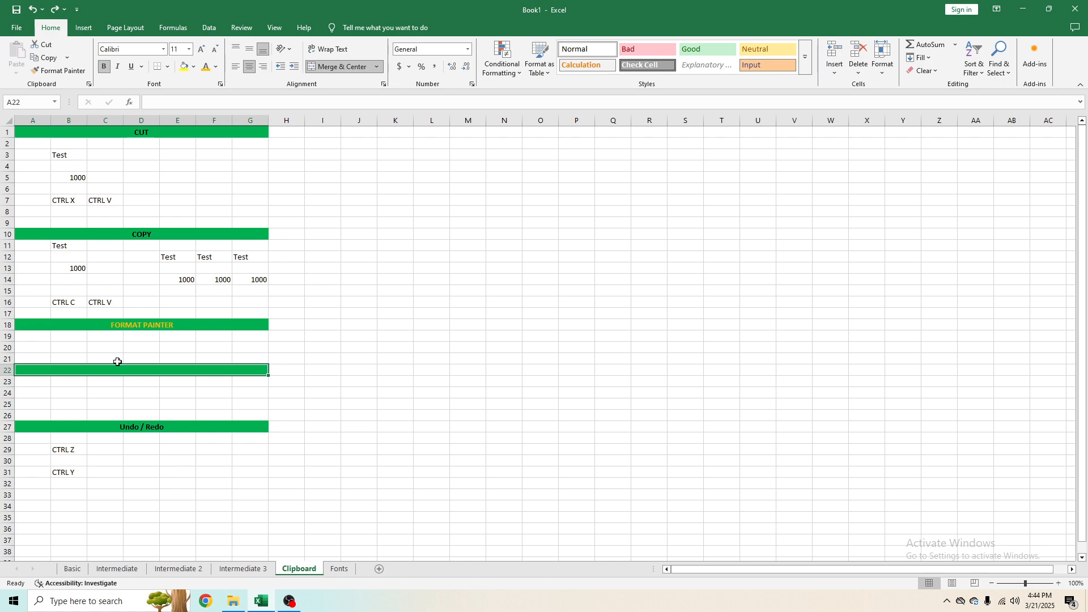
pyautogui.hotkey('ctrl', 'z')
pyautogui.hotkey('ctrl', 'z')
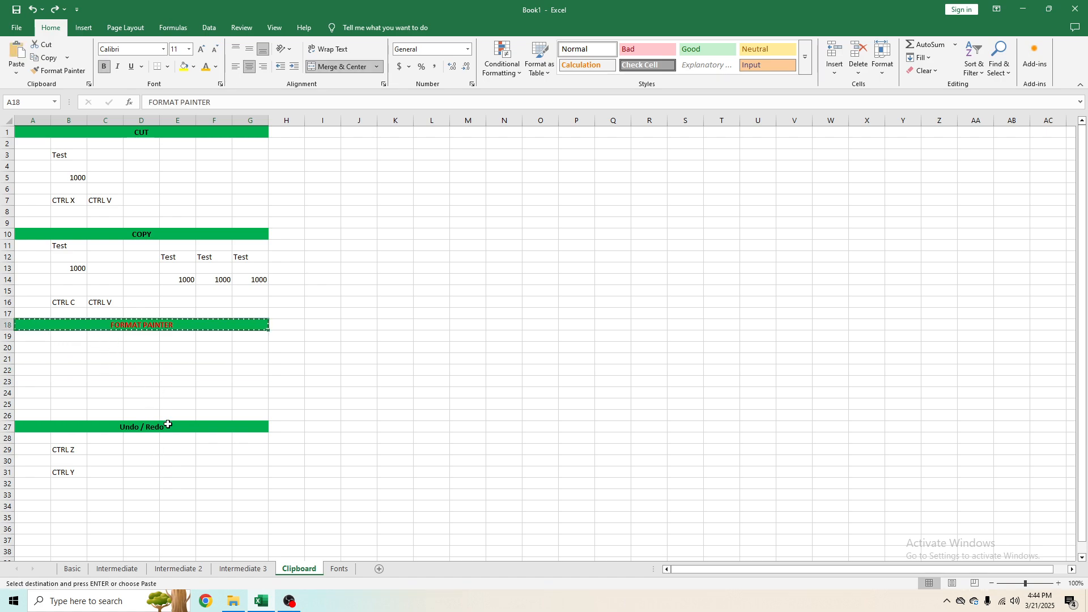
pyautogui.hotkey('ctrl', 'z')
pyautogui.hotkey('ctrl', 'y')
pyautogui.hotkey('ctrl', 'y')
pyautogui.hotkey('ctrl', 'y')
pyautogui.hotkey('ctrl', 'y')
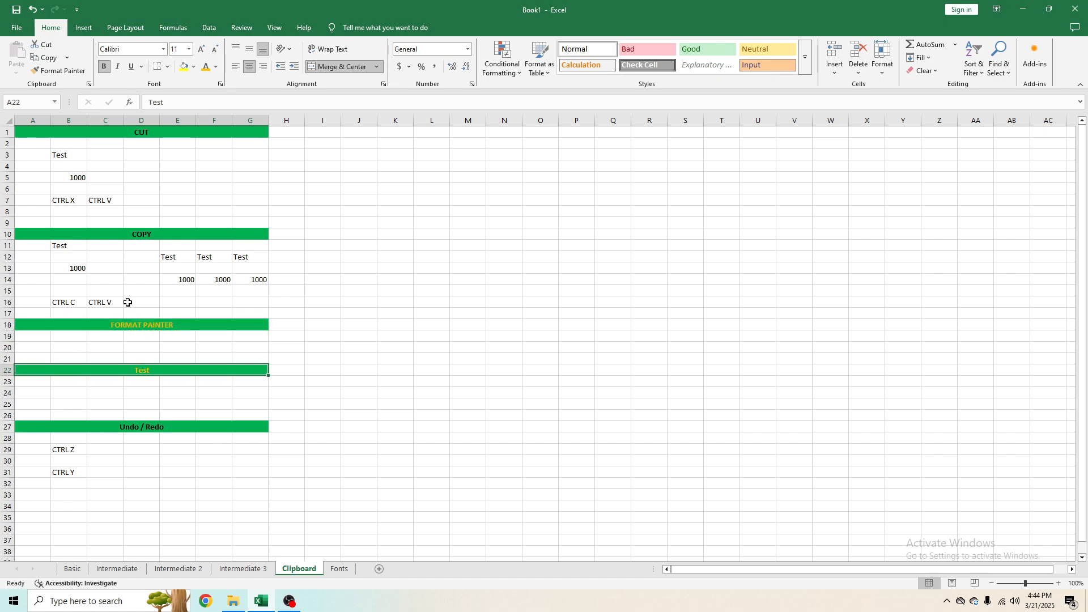
pyautogui.click(68, 474)
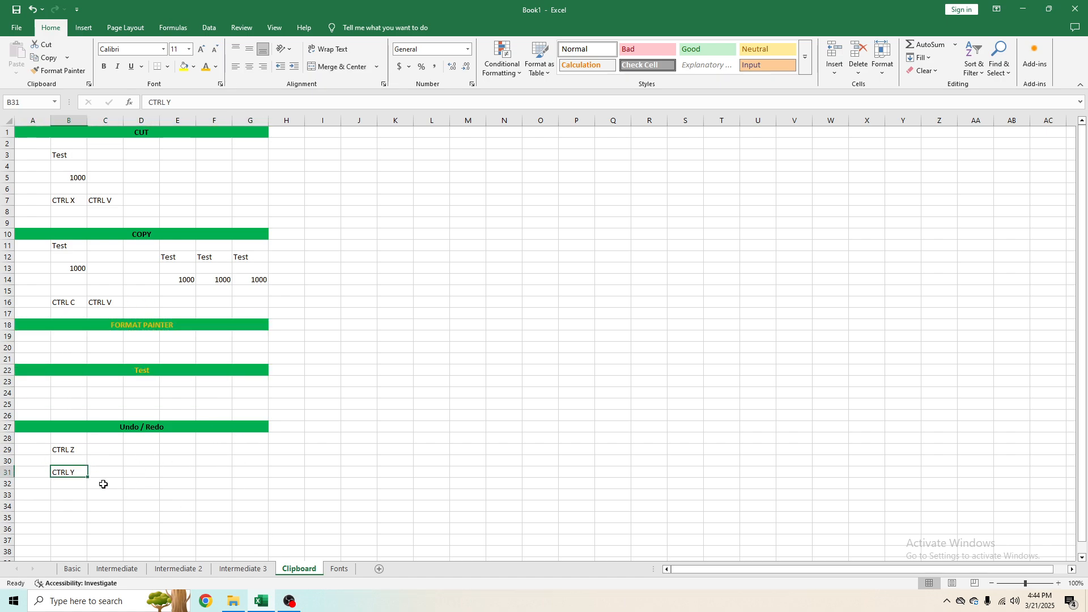
pyautogui.click(189, 429)
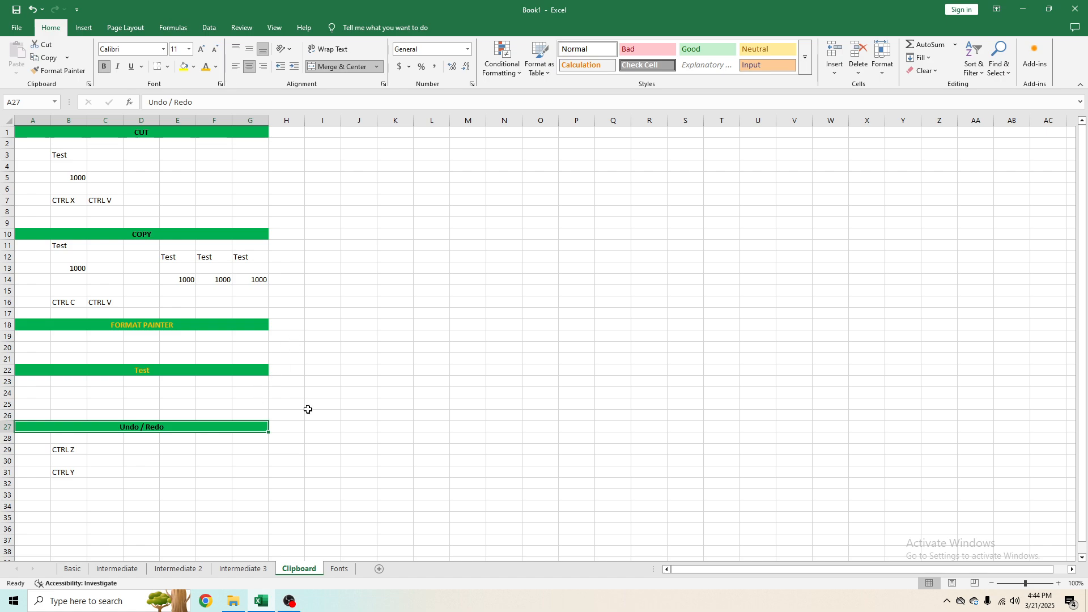
pyautogui.click(66, 452)
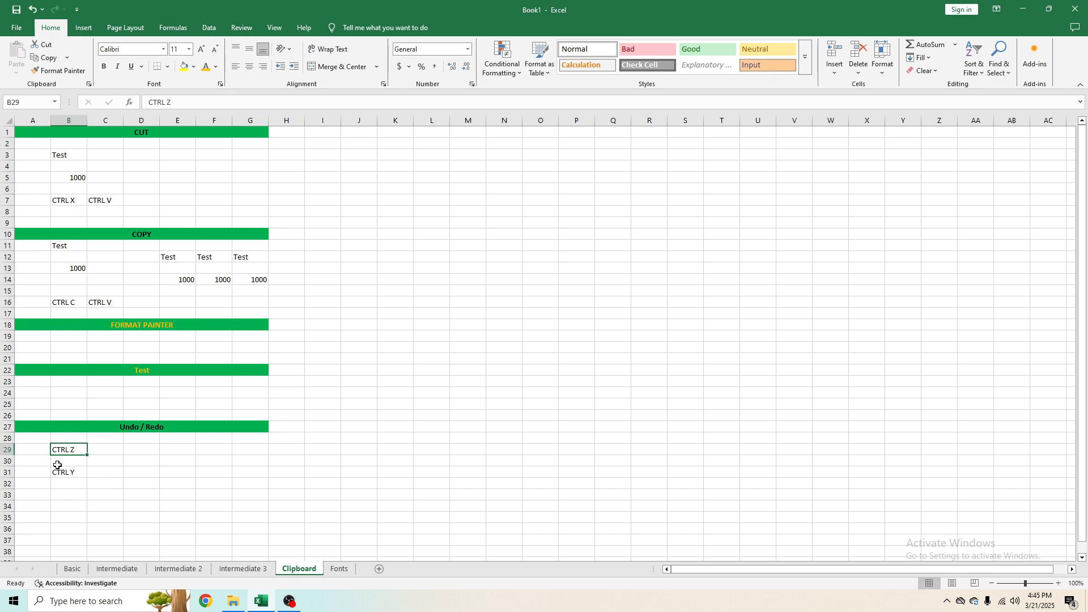
pyautogui.click(53, 471)
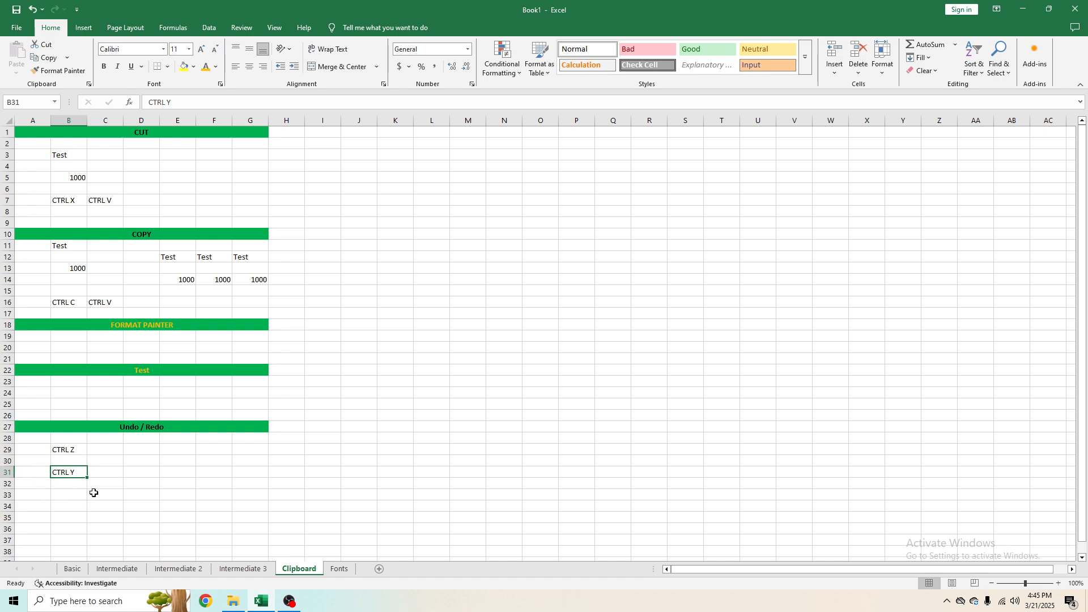
pyautogui.click(323, 536)
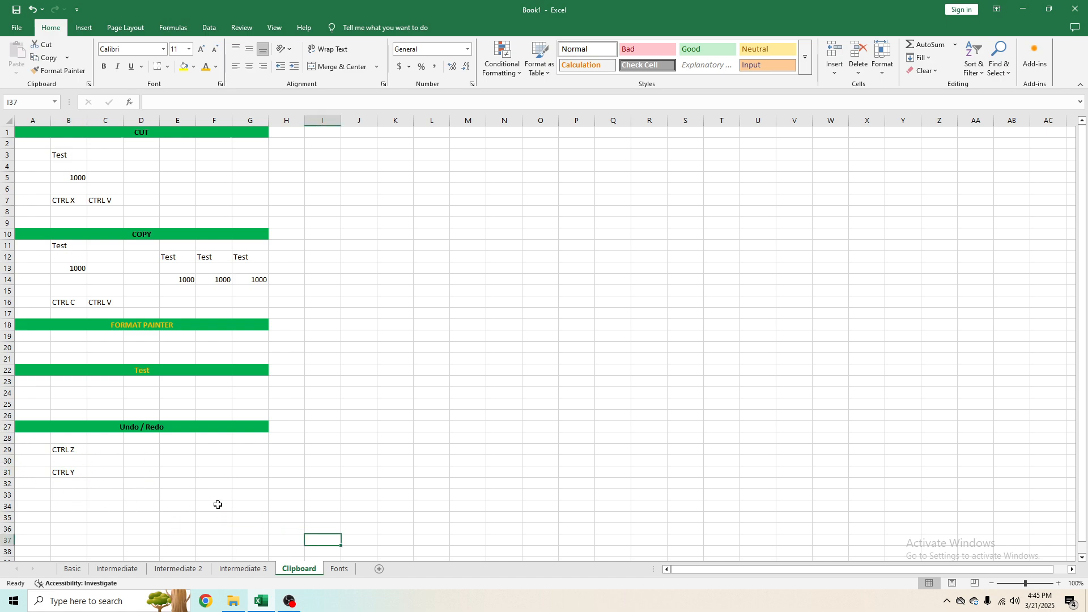
pyautogui.click(292, 278)
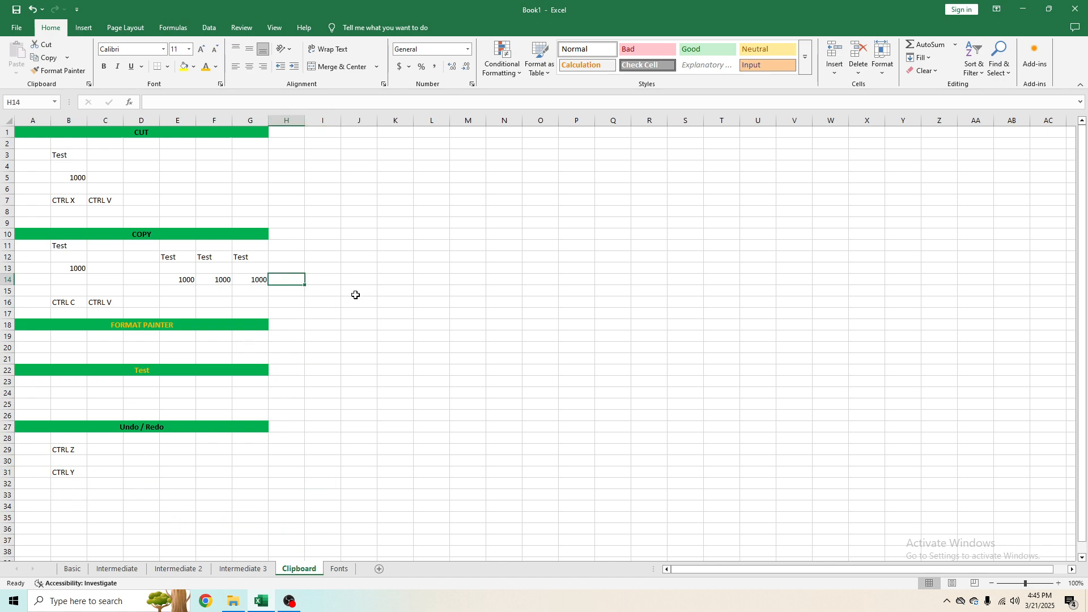